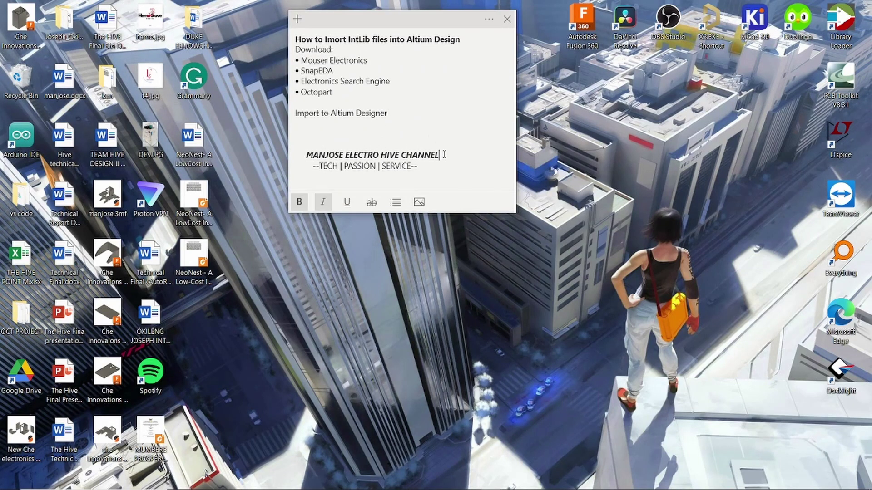
Review the channel-name line in the sticky note, then bring Altium Designer forward
{"action": "triple_click", "coordinate": [384, 149]}
{"action": "left_click", "coordinate": [374, 135]}
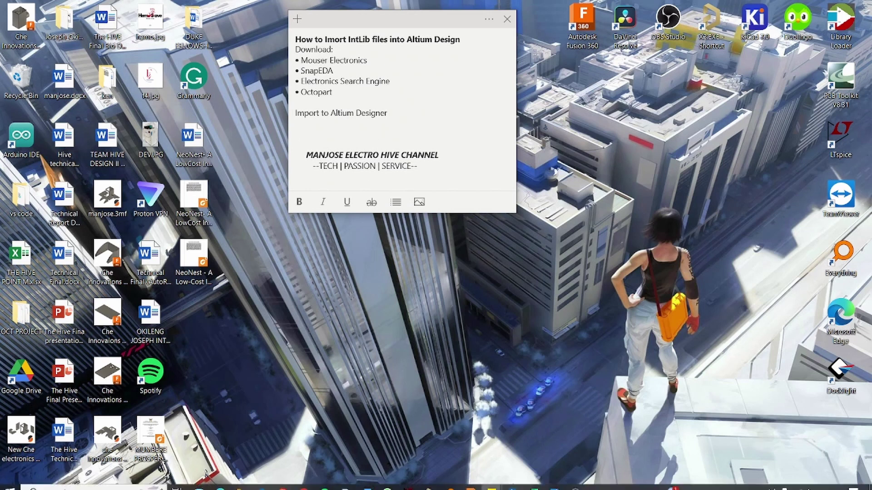
{"action": "left_click", "coordinate": [427, 484]}
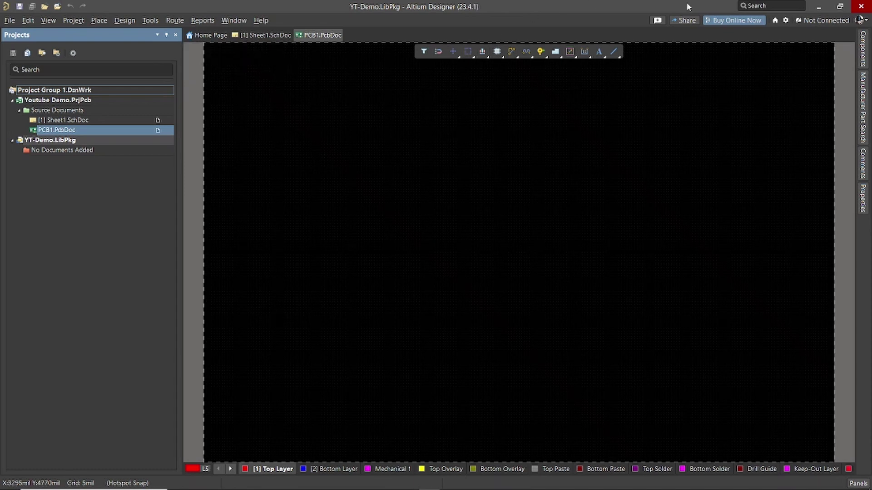
Review the four download sources listed in the note, then return to the Altium project tree
{"action": "left_click", "coordinate": [820, 11]}
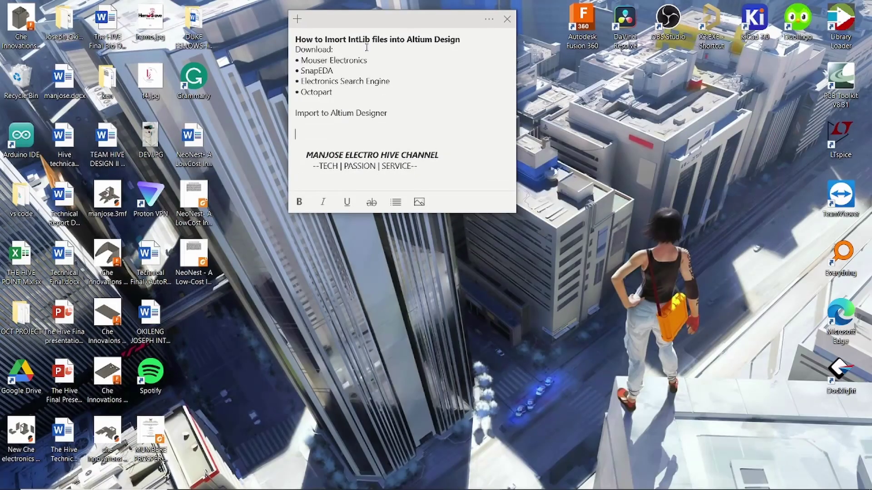
{"action": "left_click_drag", "start_coordinate": [301, 57], "coordinate": [339, 101]}
{"action": "left_click", "coordinate": [361, 92]}
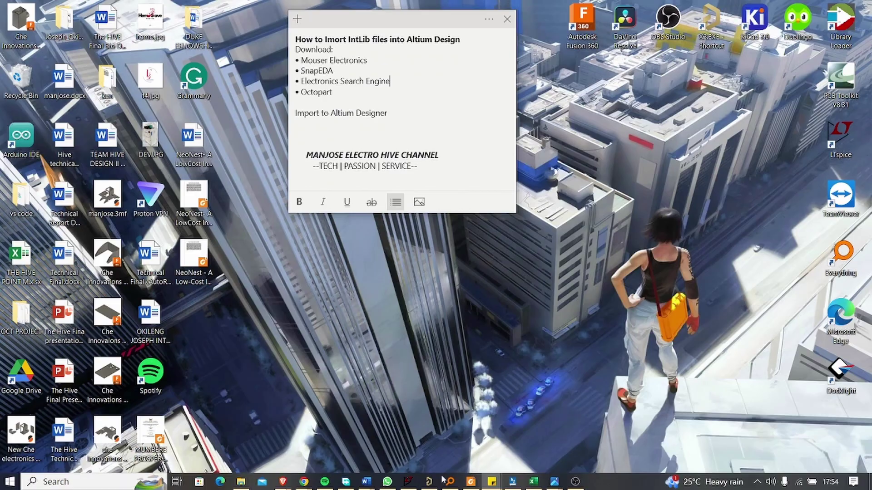
{"action": "left_click", "coordinate": [433, 482]}
{"action": "left_click", "coordinate": [81, 177]}
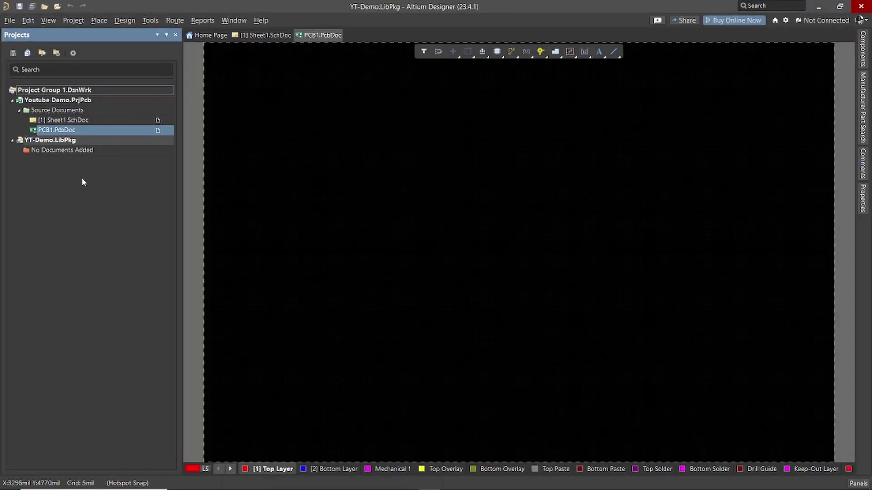
Check the YT-Demo.LibPkg package's options in the Projects panel without changing anything
{"action": "right_click", "coordinate": [57, 144]}
{"action": "left_click", "coordinate": [33, 182]}
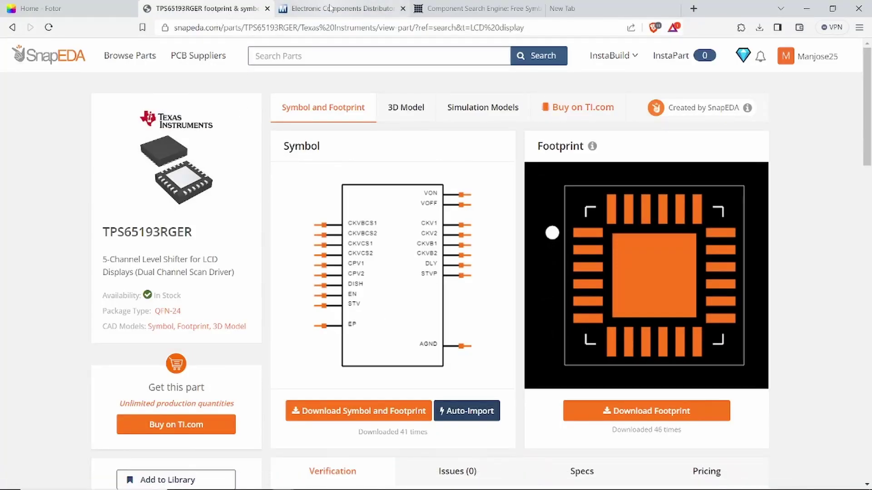
In a new browser tab, search Google for 'atmega328p mouser'
{"action": "left_click", "coordinate": [331, 8]}
{"action": "left_click", "coordinate": [464, 10]}
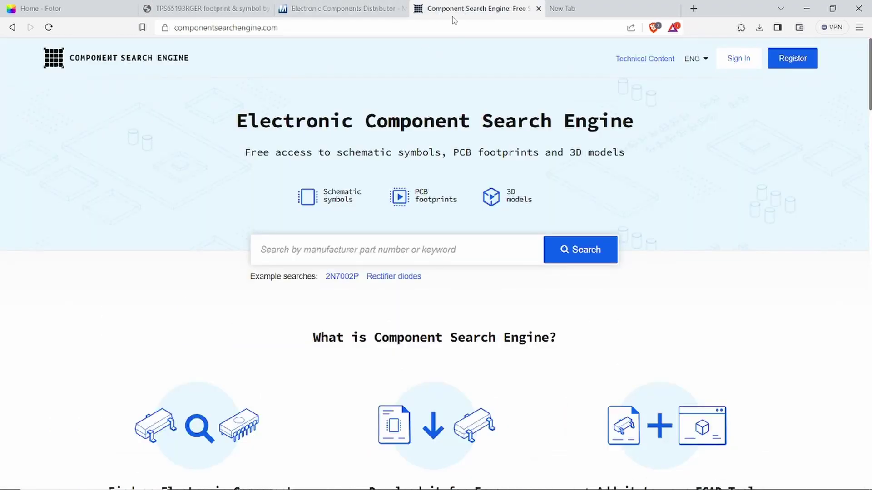
{"action": "left_click", "coordinate": [563, 9]}
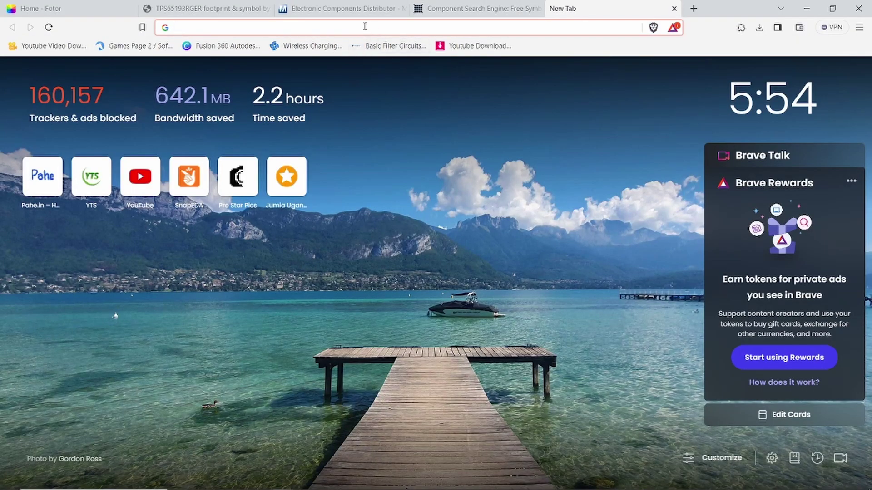
{"action": "left_click", "coordinate": [540, 25]}
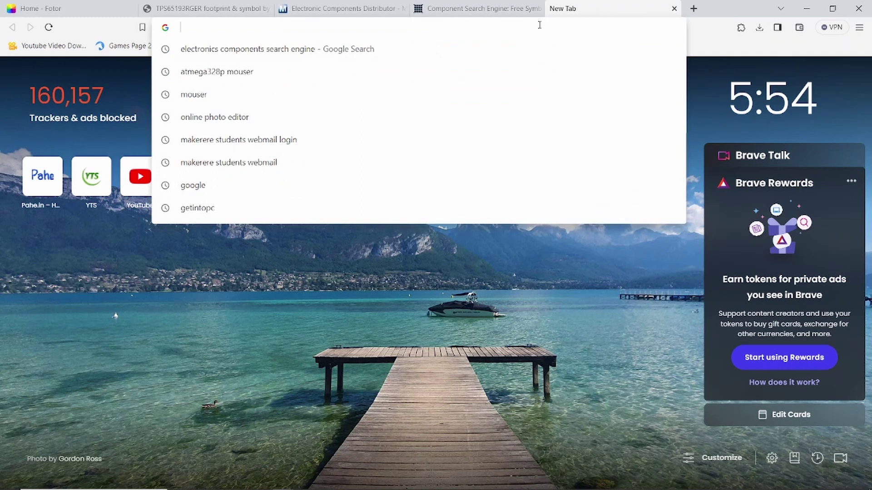
{"action": "type", "text": "ard"}
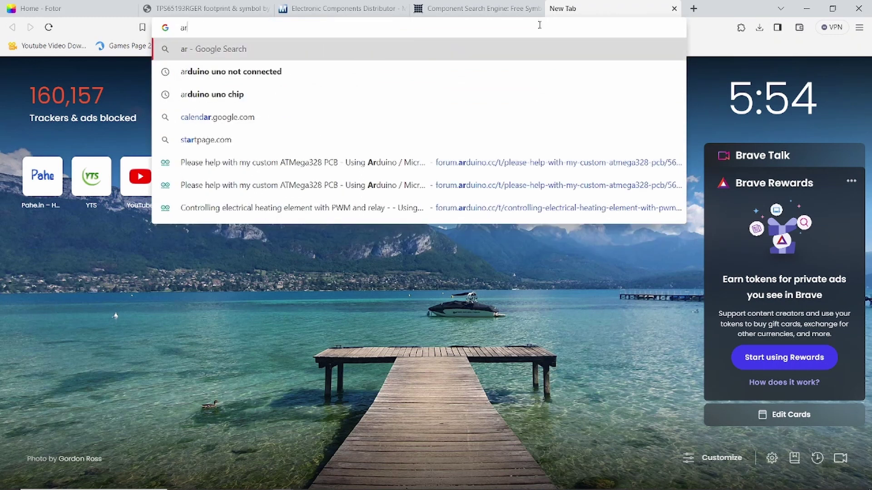
{"action": "key", "text": "BackSpace"}
{"action": "key", "text": "BackSpace"}
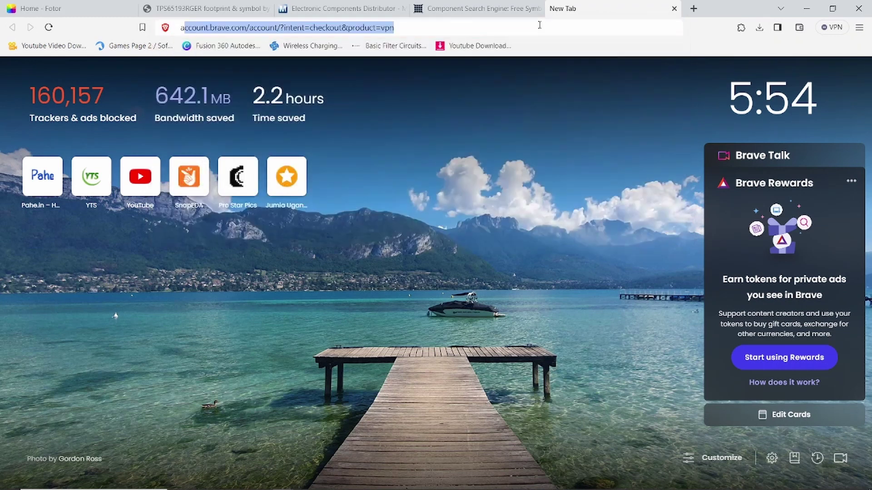
{"action": "type", "text": "tm"}
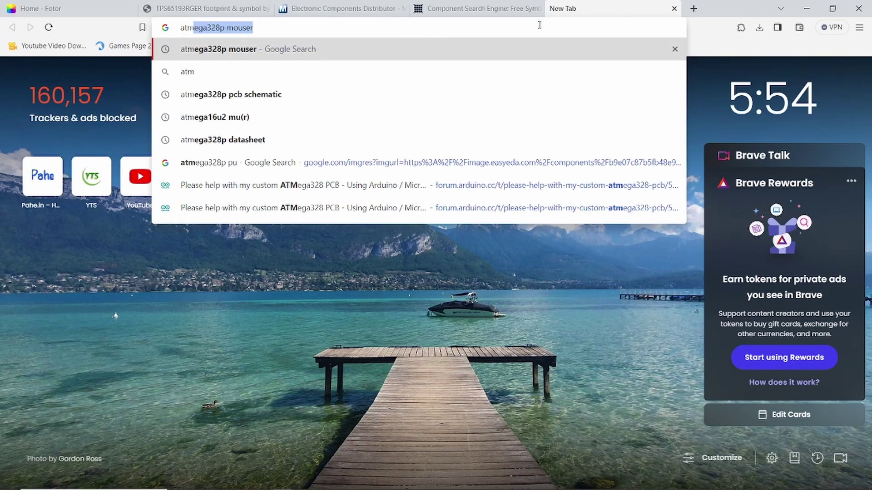
{"action": "left_click", "coordinate": [303, 32]}
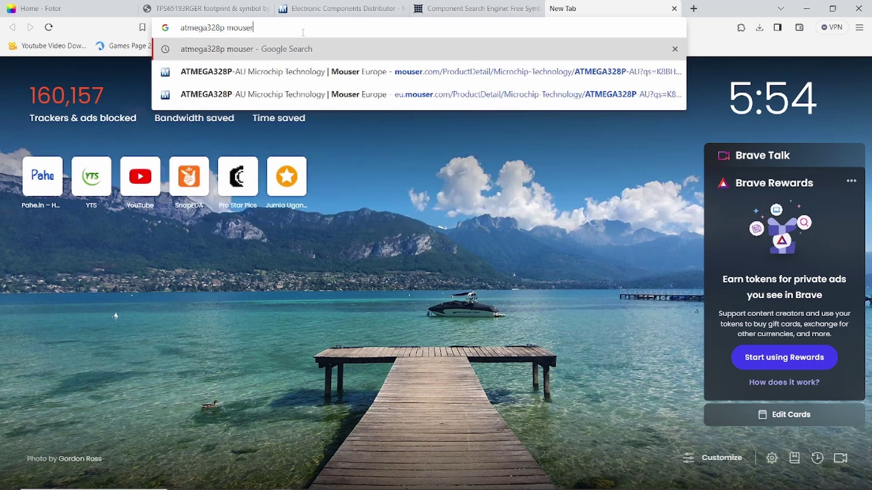
{"action": "key", "text": "Return"}
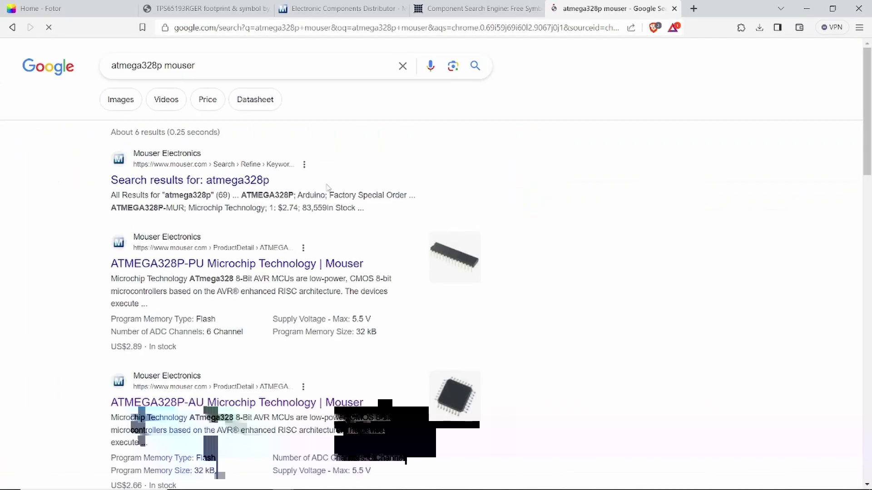
Open the 'ATMEGA328P-AU Microchip Technology | Mouser' search result
{"action": "scroll", "coordinate": [331, 178], "scroll_direction": "down", "scroll_amount": 3}
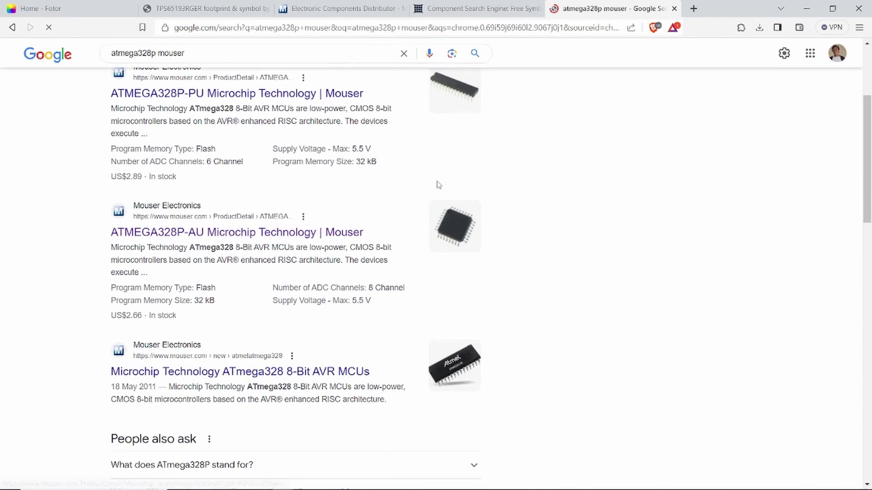
{"action": "scroll", "coordinate": [454, 242], "scroll_direction": "down", "scroll_amount": 3}
{"action": "scroll", "coordinate": [202, 259], "scroll_direction": "up", "scroll_amount": 1}
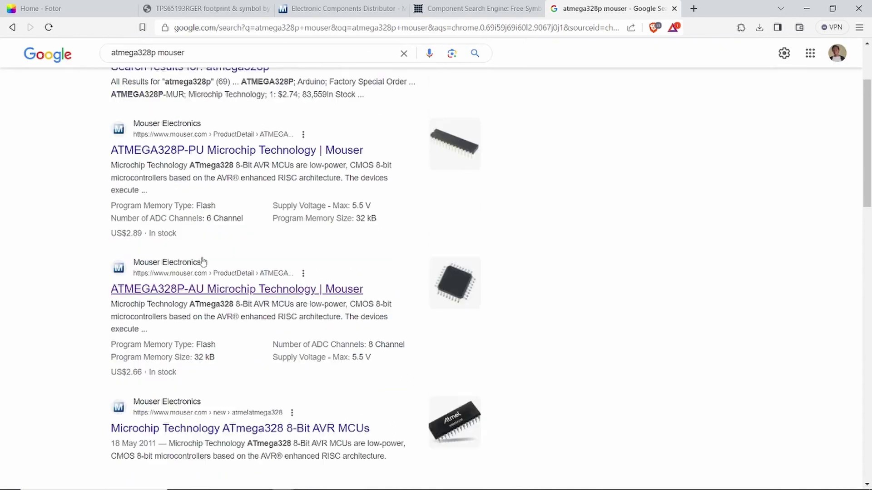
{"action": "left_click", "coordinate": [217, 298]}
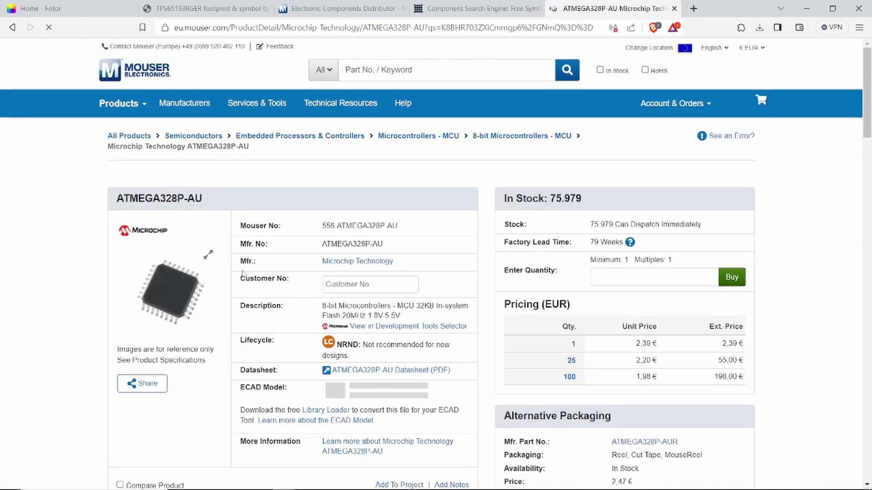
Preview the ATMEGA328P-AU ECAD symbol, footprint and rotatable 3D model
{"action": "scroll", "coordinate": [245, 272], "scroll_direction": "down", "scroll_amount": 1}
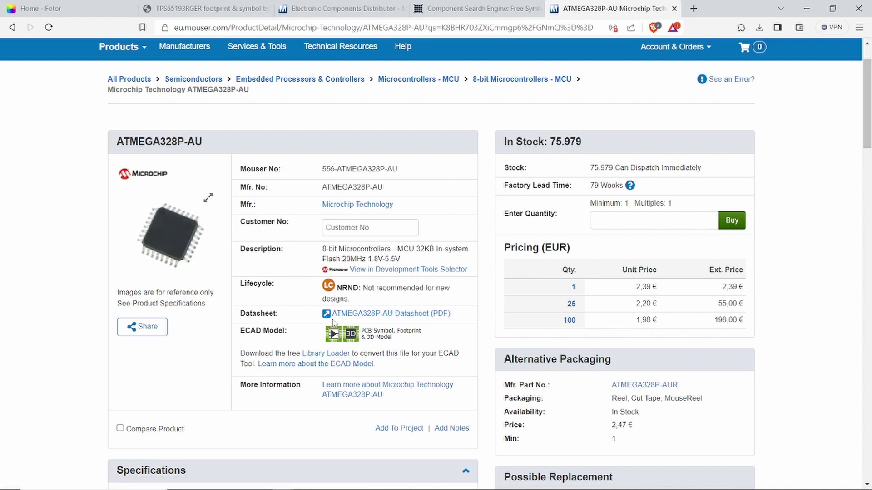
{"action": "left_click", "coordinate": [351, 335]}
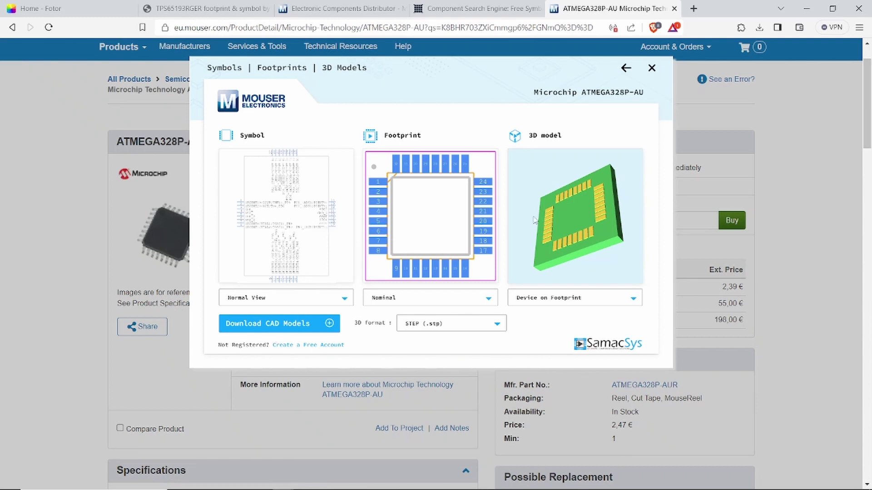
{"action": "left_click_drag", "start_coordinate": [584, 217], "coordinate": [563, 178]}
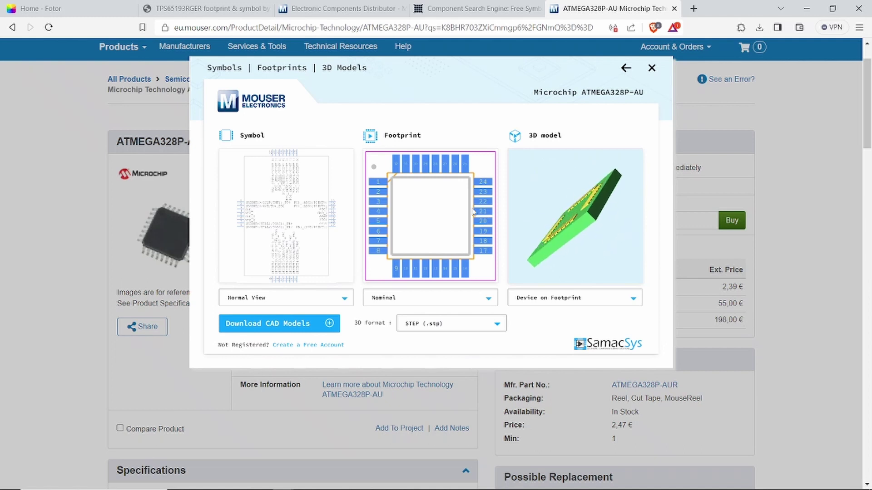
{"action": "scroll", "coordinate": [436, 218], "scroll_direction": "up", "scroll_amount": 3}
{"action": "left_click_drag", "start_coordinate": [439, 239], "coordinate": [435, 215]}
{"action": "left_click_drag", "start_coordinate": [290, 227], "coordinate": [285, 222]}
Try downloading the CAD models, cancel the sign-in request and close the preview
{"action": "left_click", "coordinate": [303, 330]}
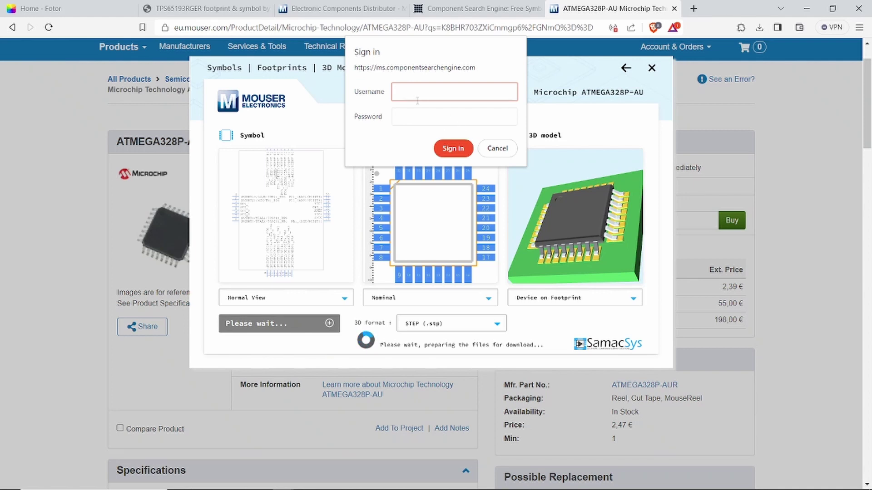
{"action": "left_click", "coordinate": [497, 148]}
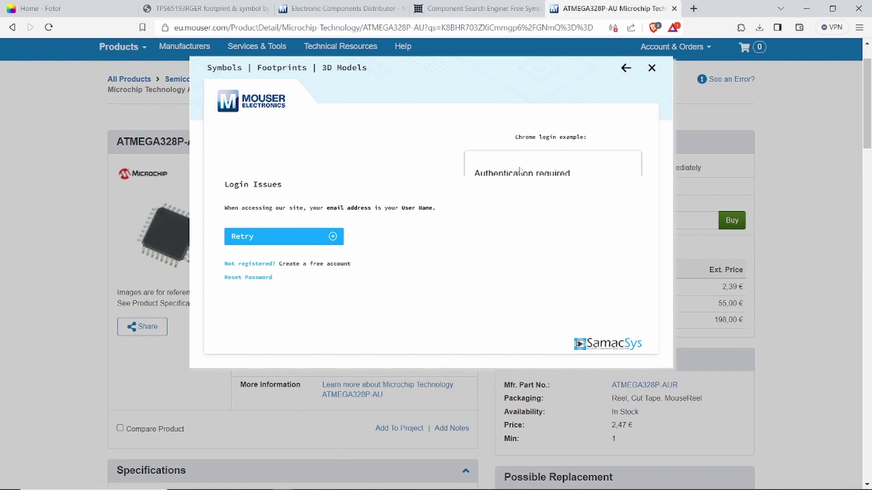
{"action": "left_click", "coordinate": [652, 69]}
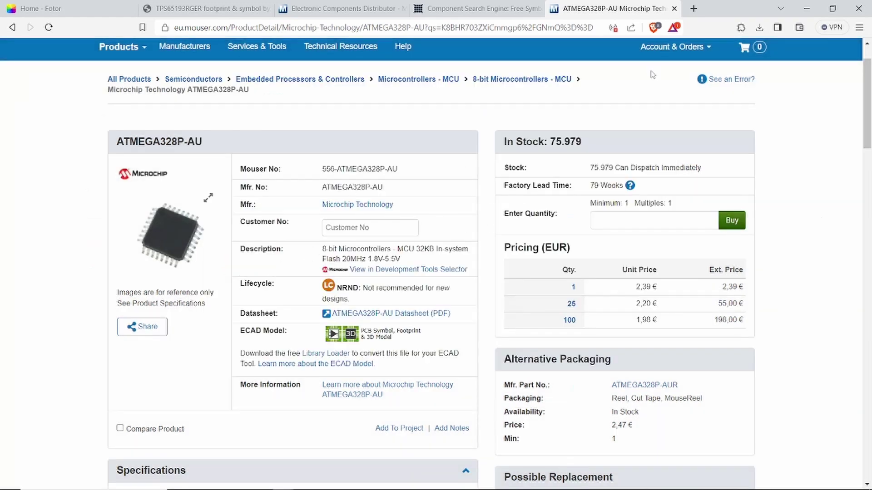
Back on SnapEDA, search parts for 'atmega328' and browse the results
{"action": "left_click", "coordinate": [190, 7]}
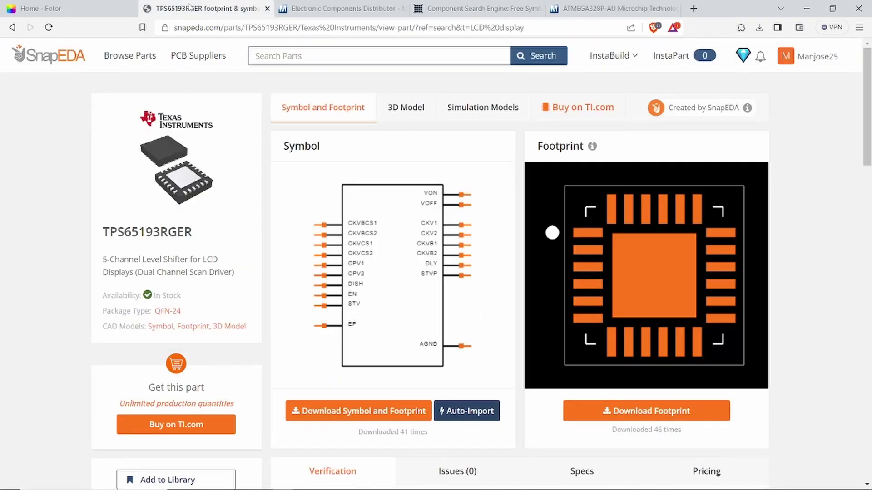
{"action": "scroll", "coordinate": [190, 376], "scroll_direction": "down", "scroll_amount": 3}
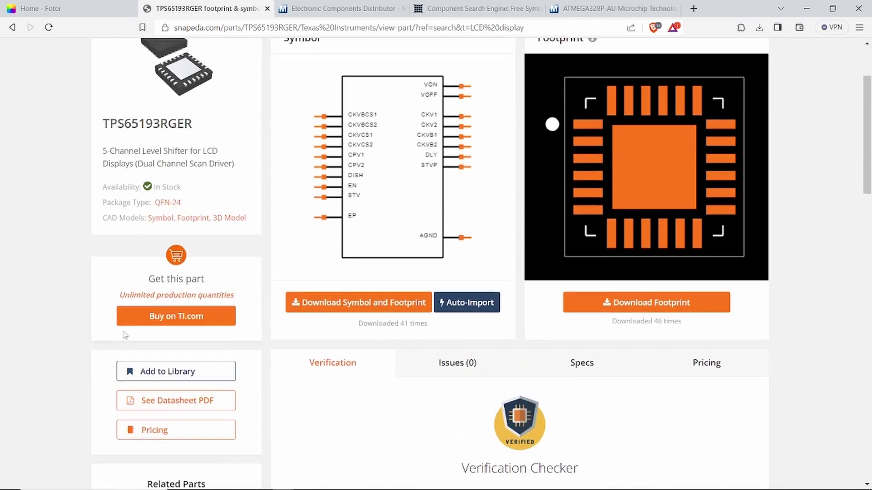
{"action": "scroll", "coordinate": [291, 135], "scroll_direction": "up", "scroll_amount": 3}
{"action": "left_click", "coordinate": [329, 56]}
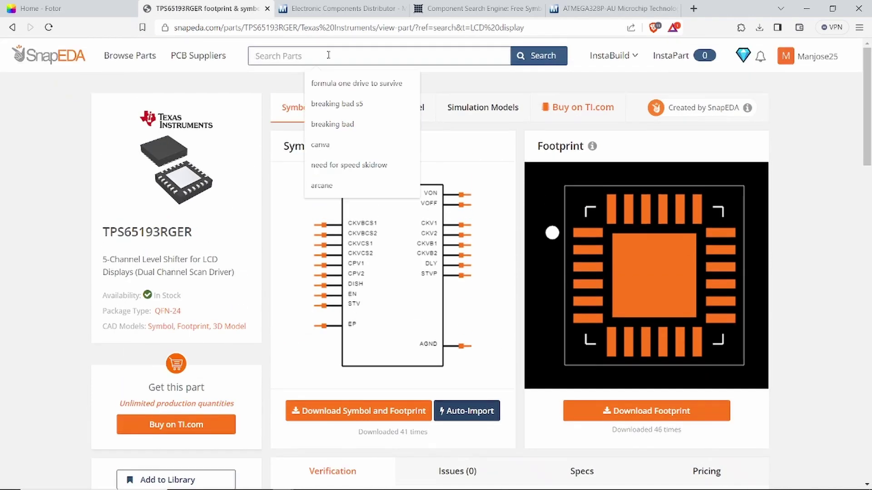
{"action": "type", "text": "atmeg"}
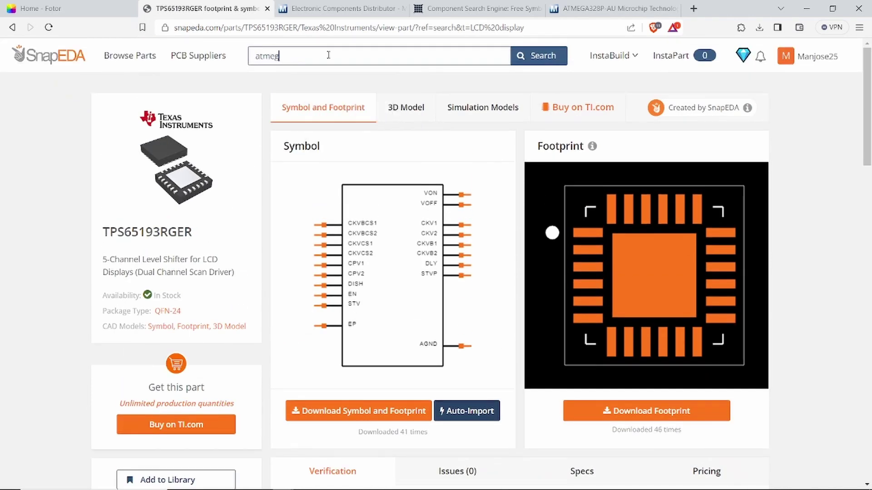
{"action": "type", "text": "a328"}
{"action": "key", "text": "Return"}
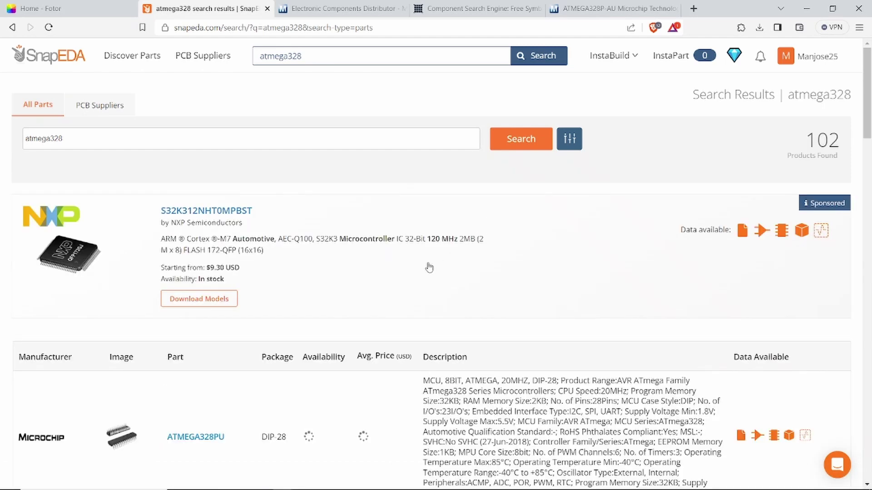
{"action": "scroll", "coordinate": [412, 272], "scroll_direction": "down", "scroll_amount": 1}
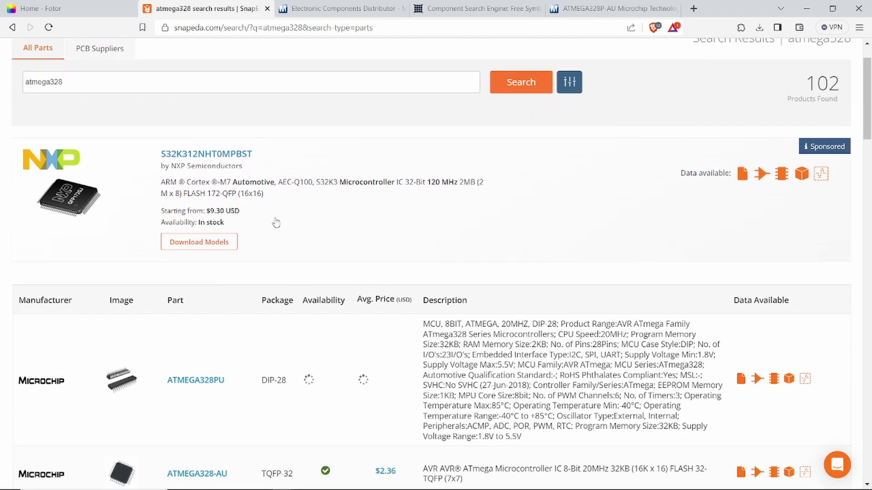
{"action": "scroll", "coordinate": [282, 211], "scroll_direction": "down", "scroll_amount": 4}
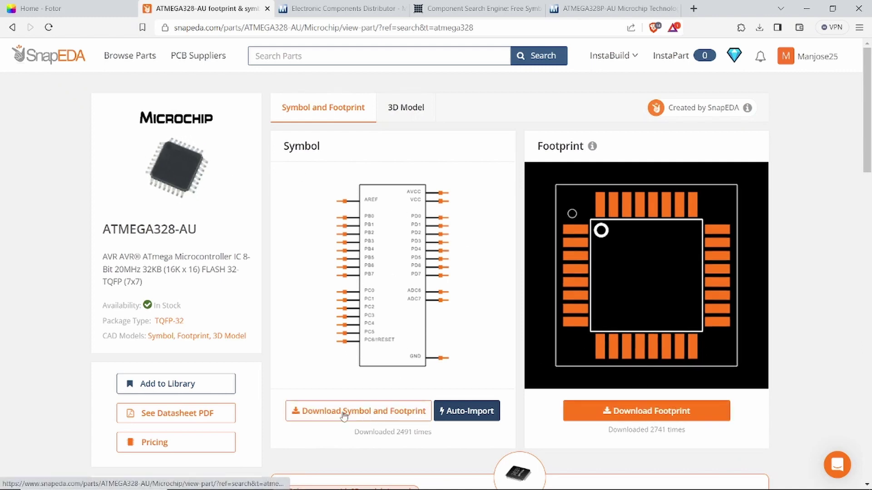
Inspect the ATMEGA328-AU 3D model from a top-down view, then return to symbol and footprint
{"action": "left_click", "coordinate": [389, 416]}
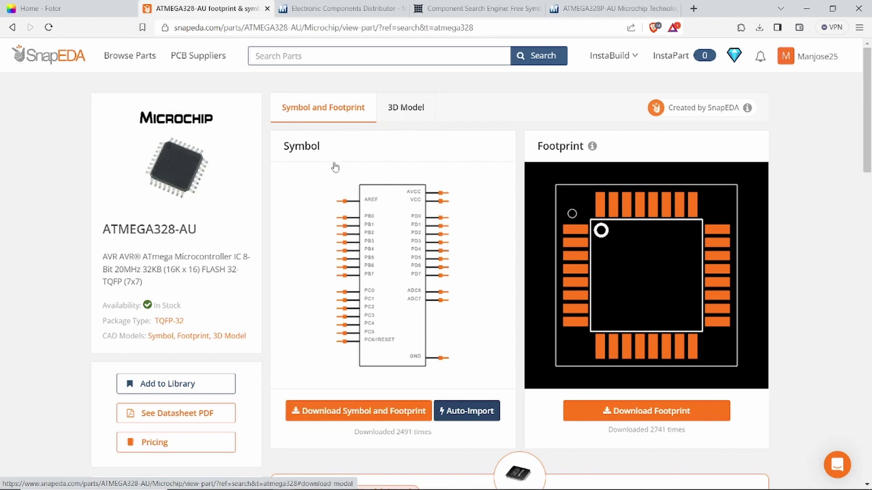
{"action": "left_click", "coordinate": [405, 109]}
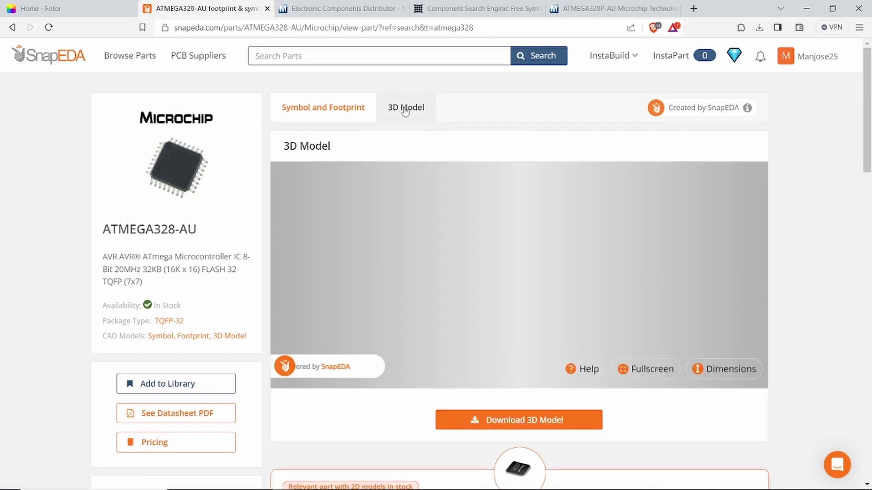
{"action": "left_click_drag", "start_coordinate": [501, 366], "coordinate": [520, 396]}
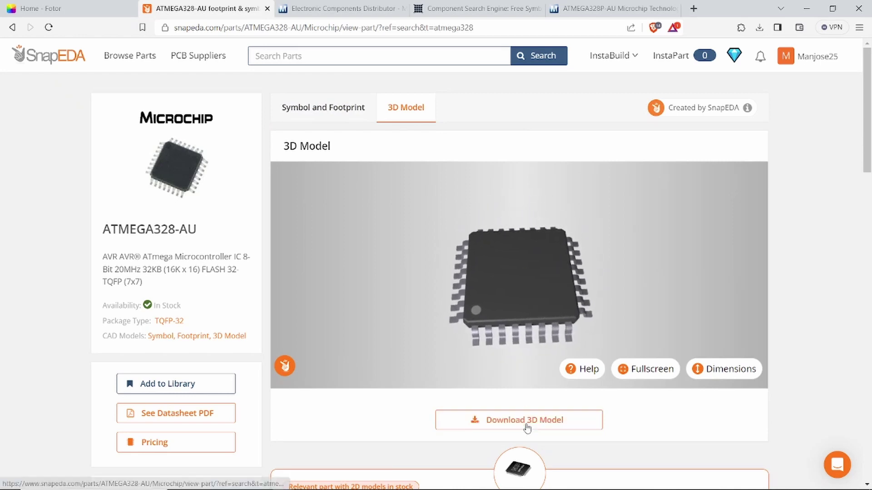
{"action": "left_click", "coordinate": [318, 117]}
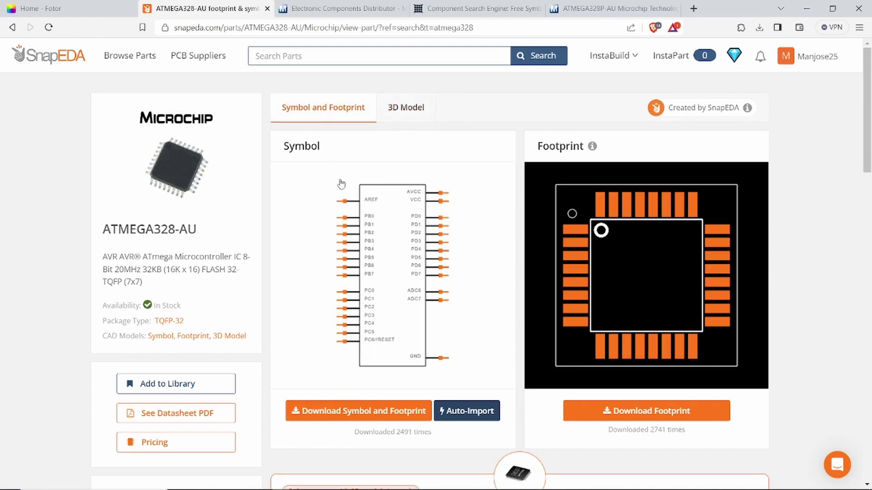
Download the symbol and footprint in Altium format to YT- Download and show the file
{"action": "left_click", "coordinate": [389, 410]}
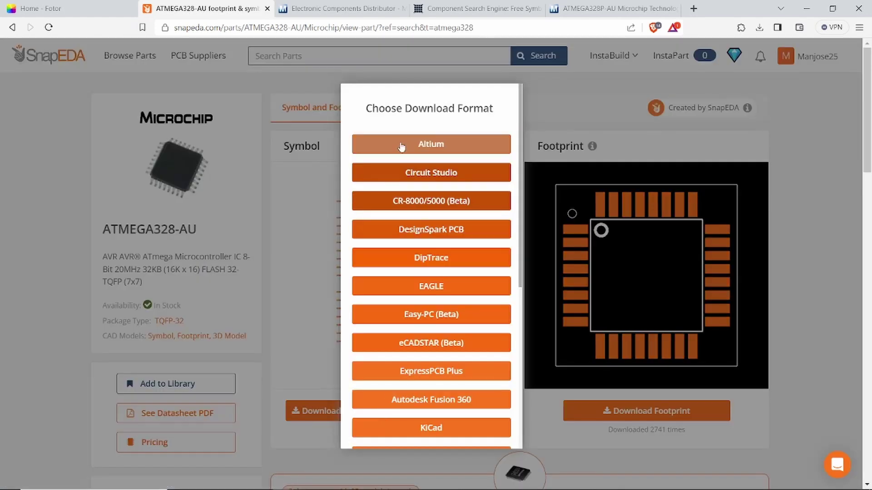
{"action": "left_click", "coordinate": [272, 366]}
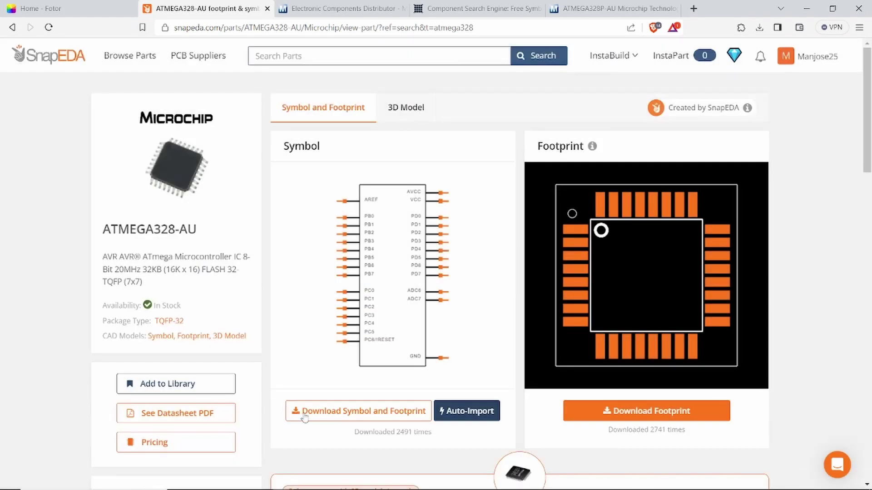
{"action": "left_click", "coordinate": [304, 417]}
{"action": "left_click", "coordinate": [389, 144]}
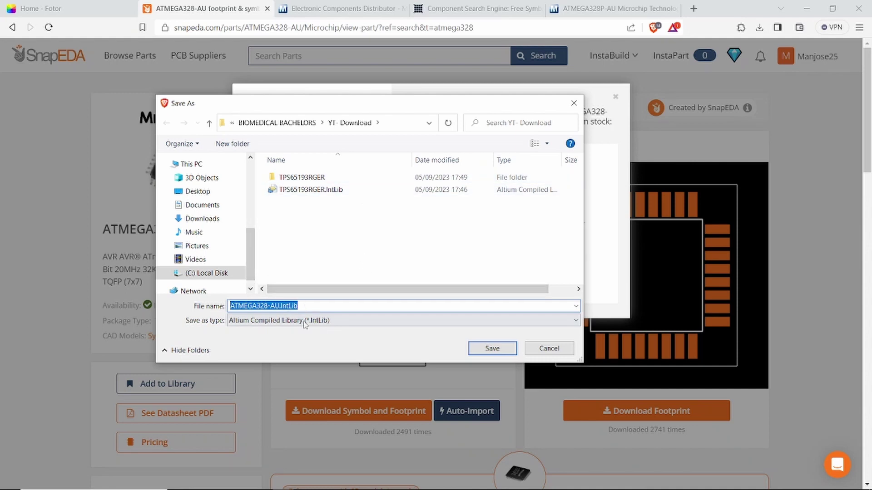
{"action": "left_click", "coordinate": [479, 350]}
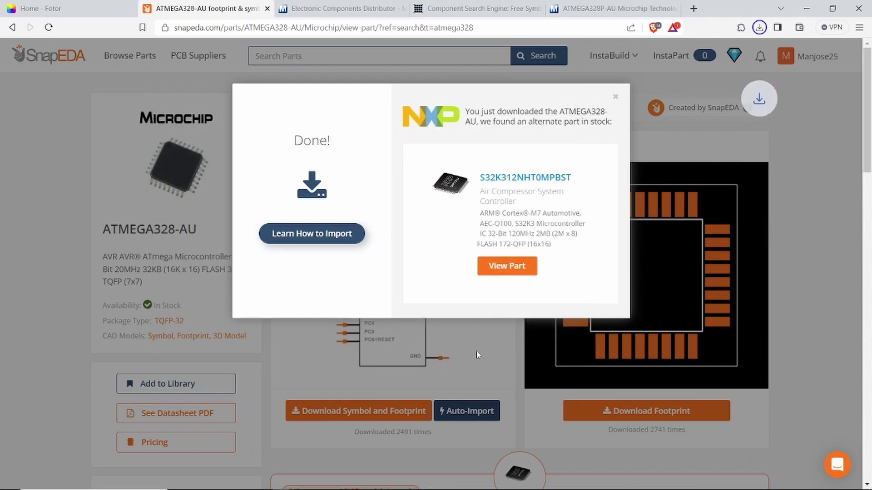
{"action": "left_click", "coordinate": [615, 96]}
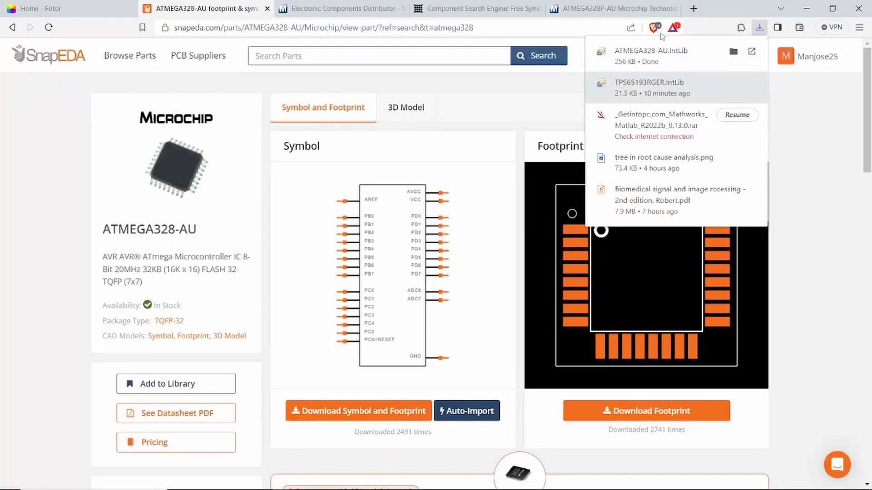
{"action": "left_click", "coordinate": [732, 53]}
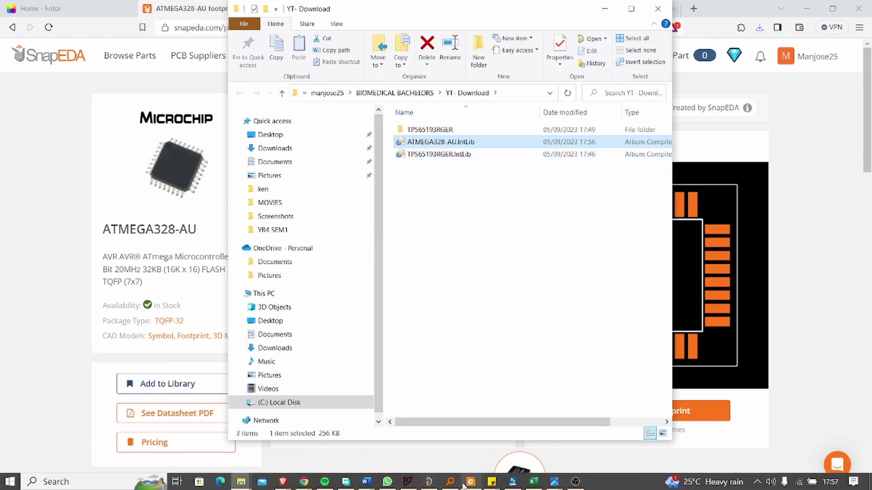
In Altium, open ATMEGA328-AU.IntLib from C:\...\BIOMEDICAL BACHELORS\YT- Download
{"action": "left_click", "coordinate": [429, 482]}
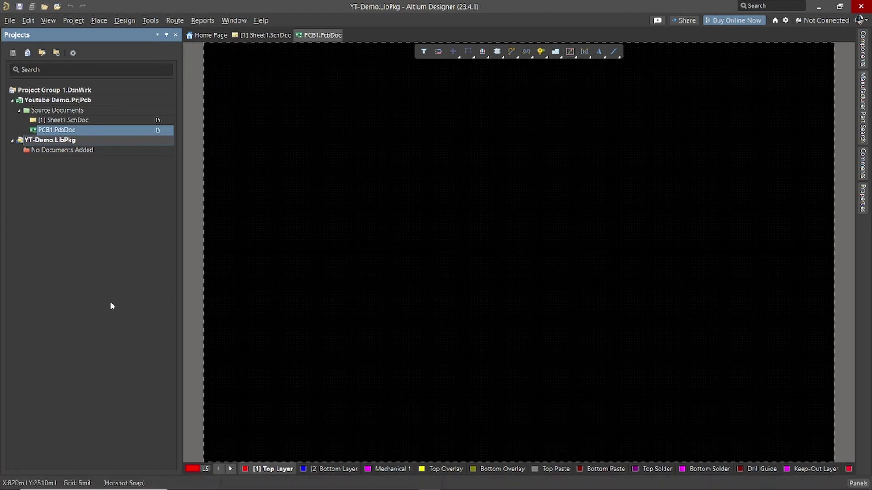
{"action": "left_click", "coordinate": [11, 18]}
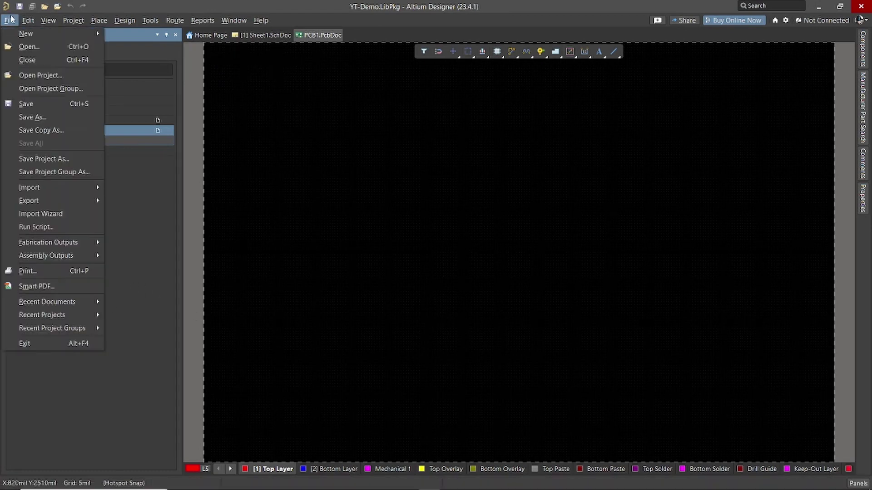
{"action": "left_click", "coordinate": [25, 44]}
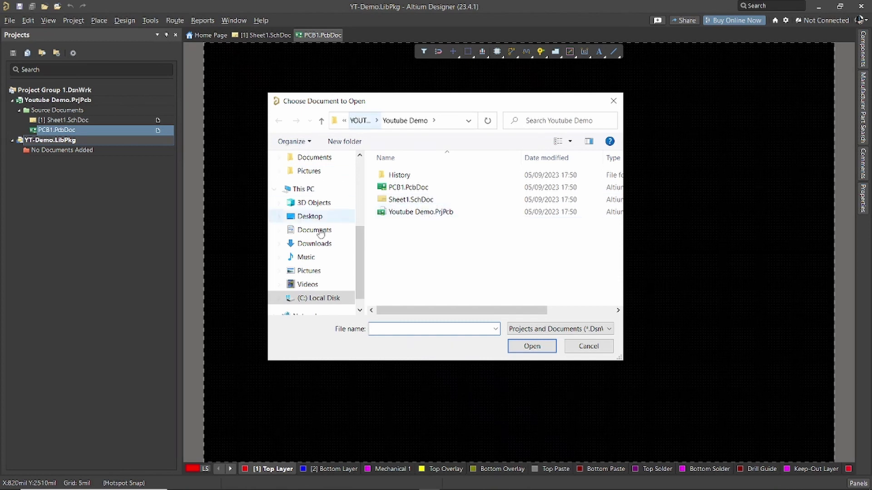
{"action": "left_click", "coordinate": [327, 301]}
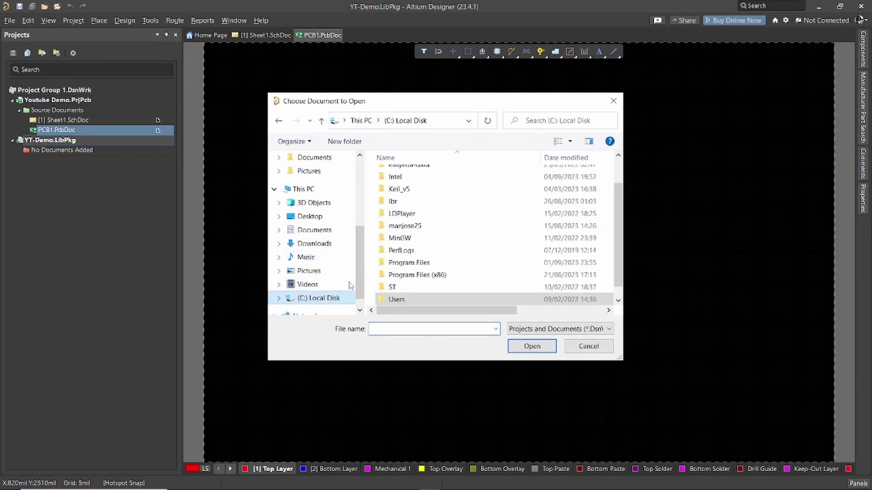
{"action": "double_click", "coordinate": [416, 227]}
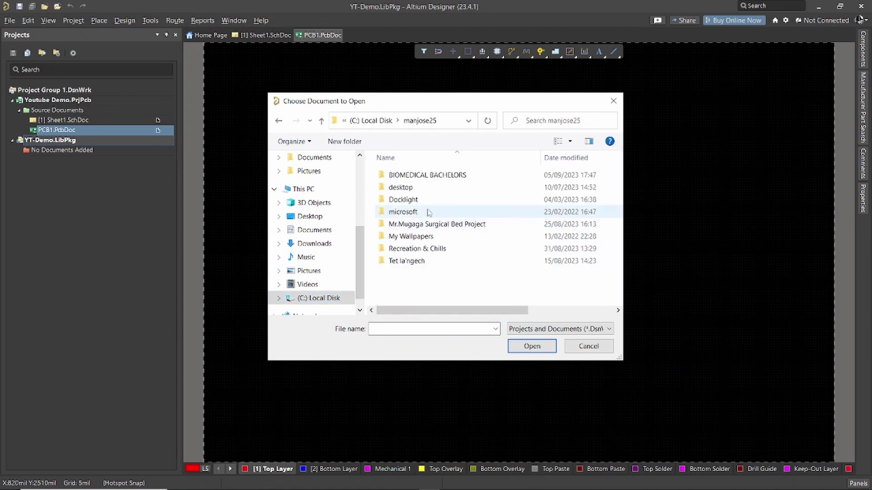
{"action": "double_click", "coordinate": [423, 172]}
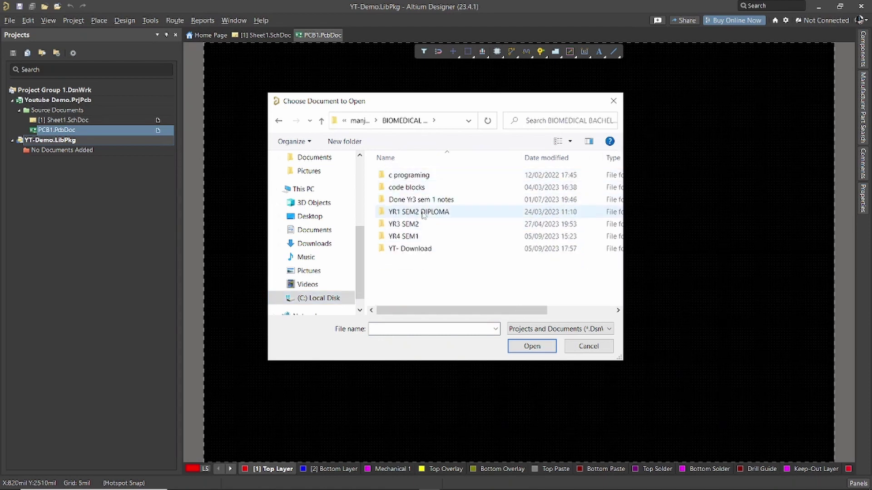
{"action": "double_click", "coordinate": [424, 248]}
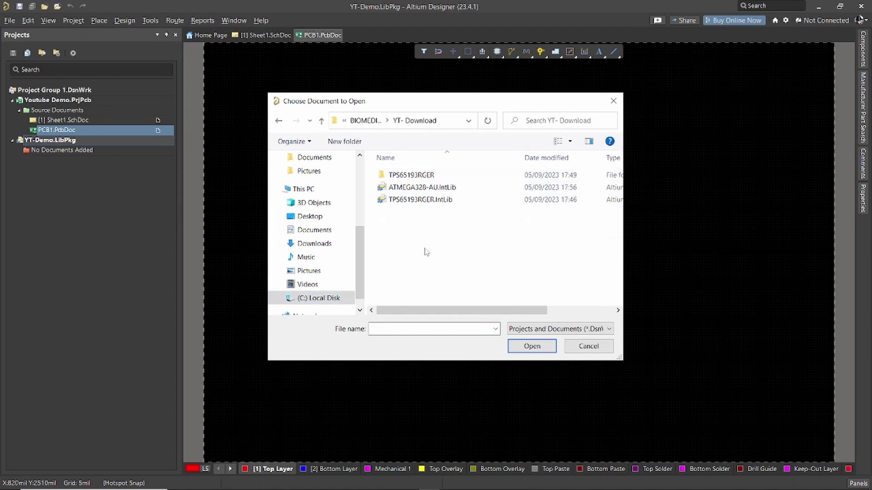
{"action": "left_click", "coordinate": [417, 188]}
{"action": "left_click", "coordinate": [532, 347]}
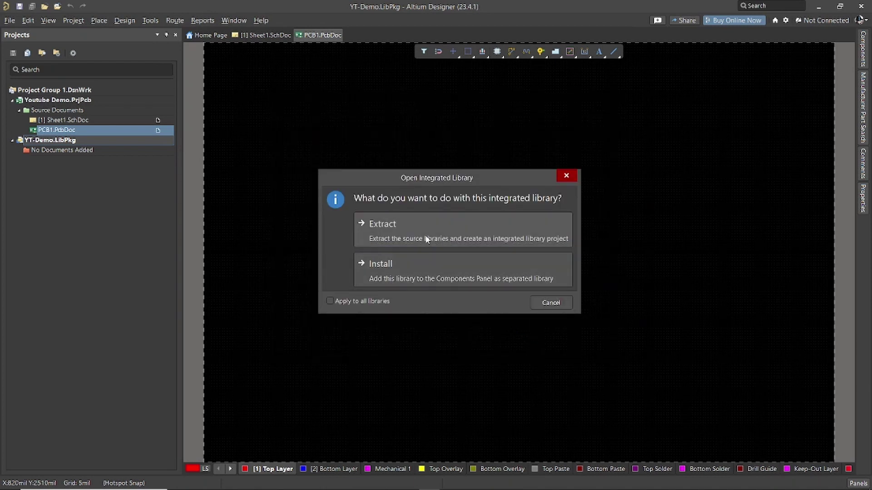
Extract the IntLib sources and open ATMEGA328-AU.SchLib with a 2D footprint preview
{"action": "left_click", "coordinate": [427, 240]}
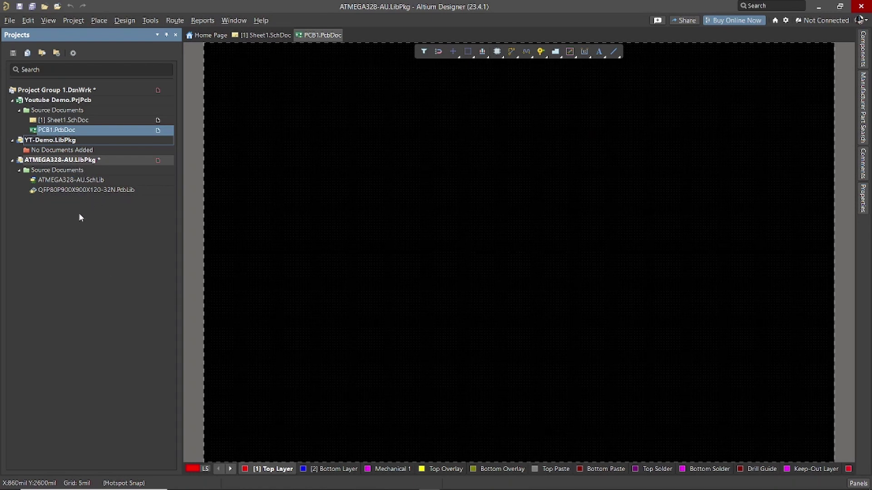
{"action": "double_click", "coordinate": [67, 181]}
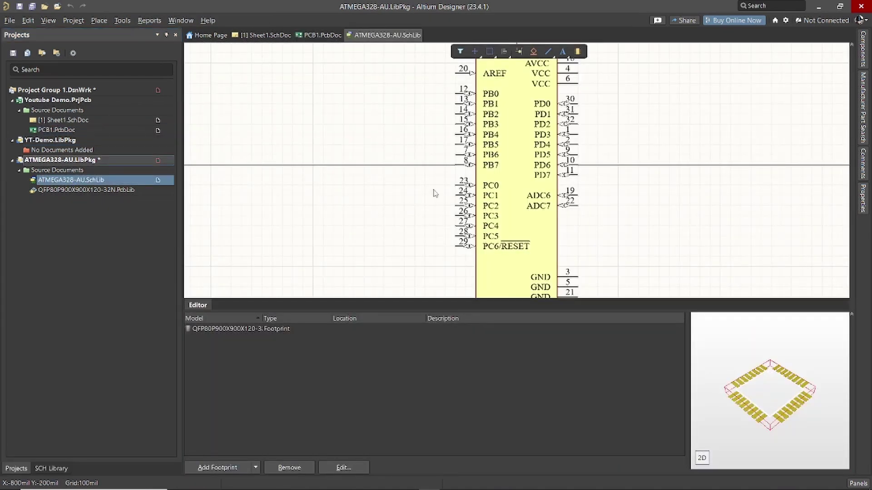
{"action": "scroll", "coordinate": [433, 194], "scroll_direction": "down", "scroll_amount": 2, "text": "ctrl"}
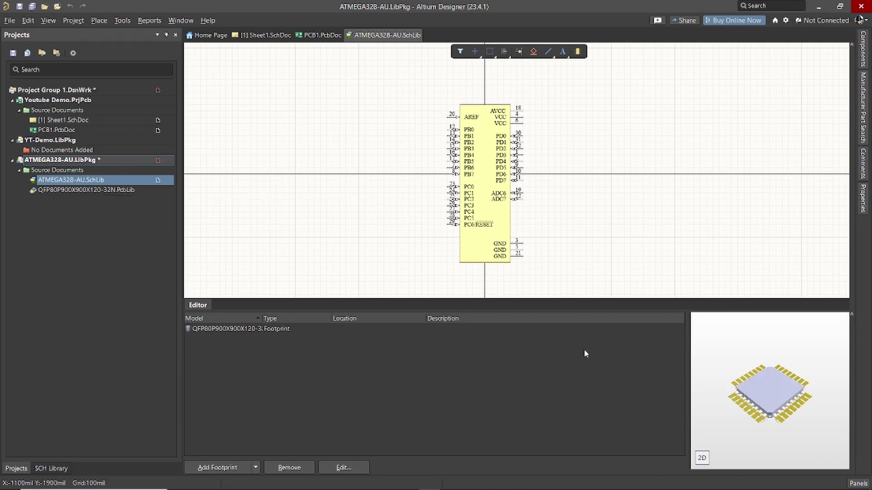
{"action": "left_click", "coordinate": [701, 457]}
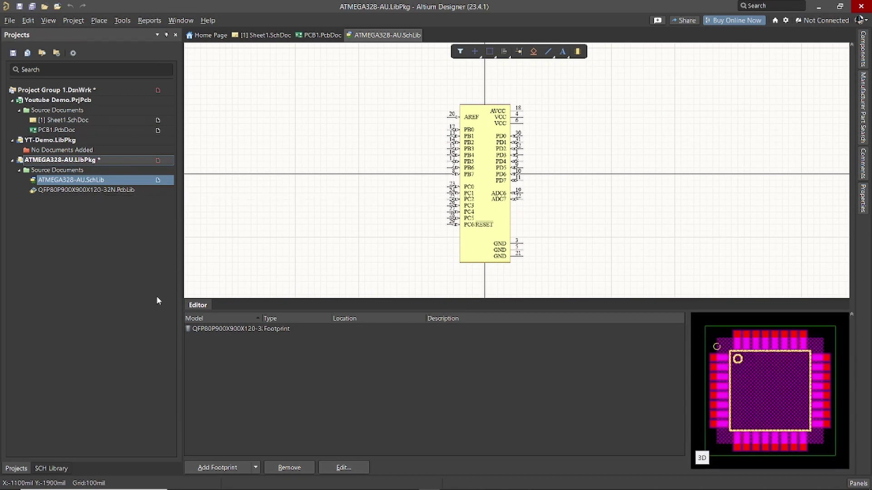
Open QFP80P900X900X120-32N.PcbLib, center its footprint, and collapse the ATMEGA328-AU project
{"action": "left_click", "coordinate": [79, 189]}
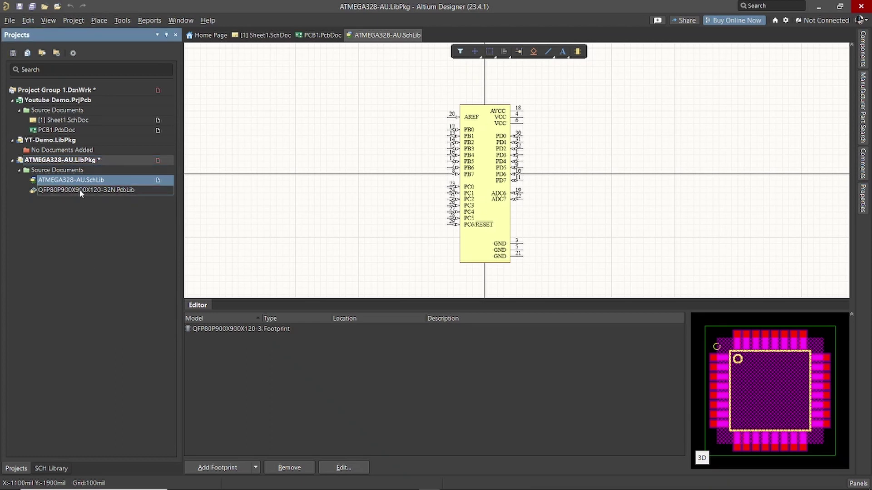
{"action": "double_click", "coordinate": [79, 190]}
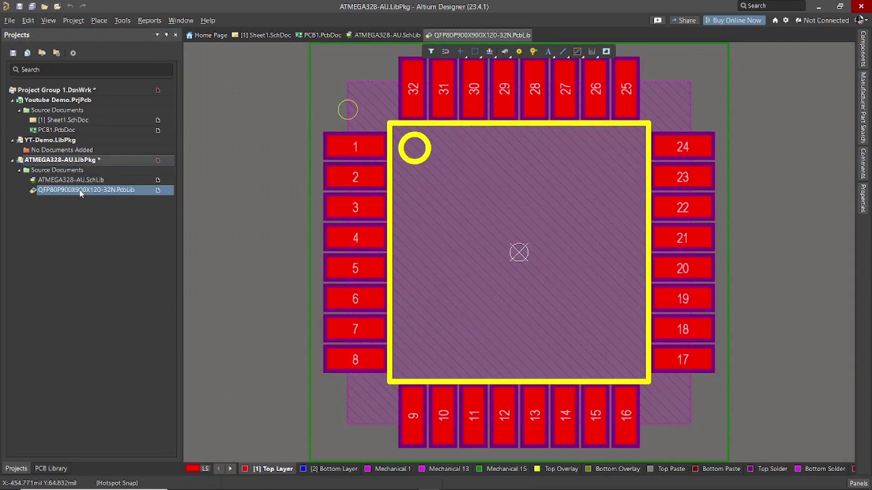
{"action": "scroll", "coordinate": [245, 229], "scroll_direction": "down", "scroll_amount": 3, "text": "ctrl"}
{"action": "right_click_drag", "start_coordinate": [255, 237], "coordinate": [333, 245]}
{"action": "left_click", "coordinate": [80, 260]}
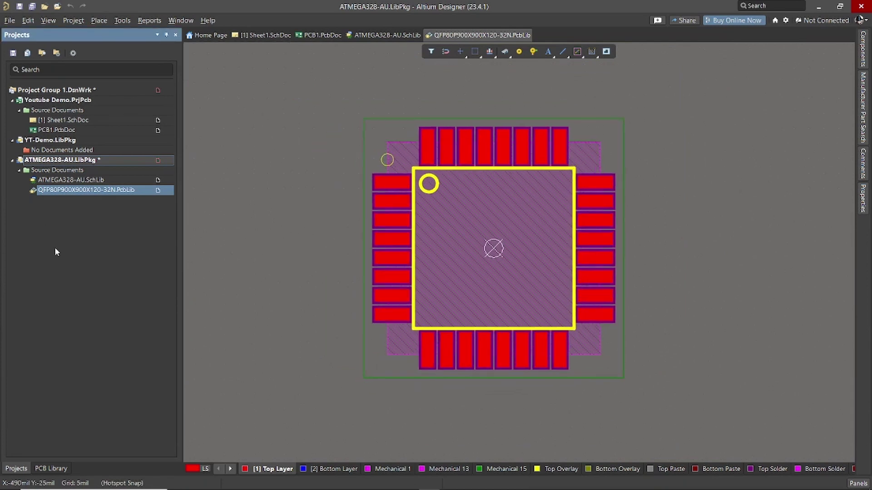
{"action": "left_click", "coordinate": [11, 161]}
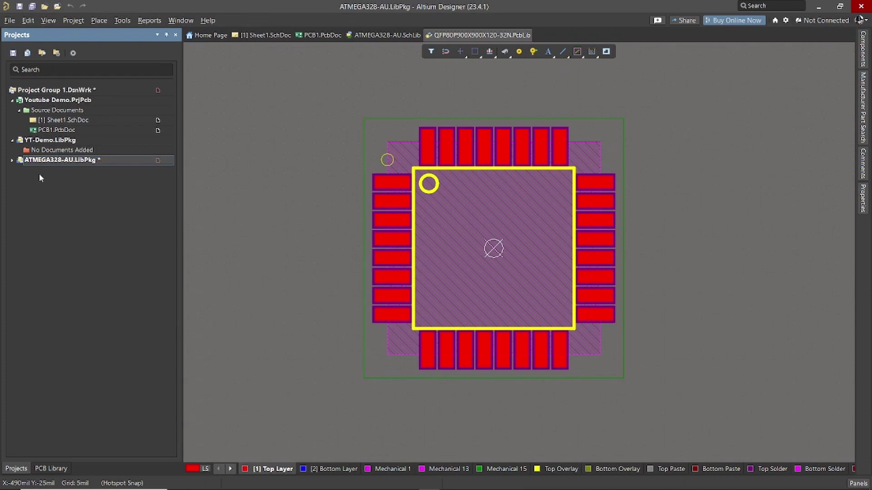
Reopen the ATMEGA328-AU symbol library briefly, then collapse its project
{"action": "left_click", "coordinate": [12, 160]}
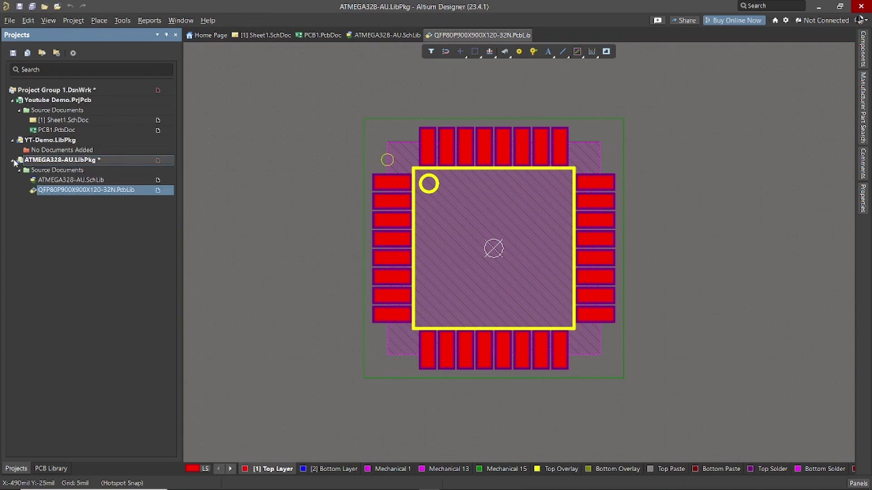
{"action": "double_click", "coordinate": [54, 180]}
{"action": "right_click", "coordinate": [56, 181]}
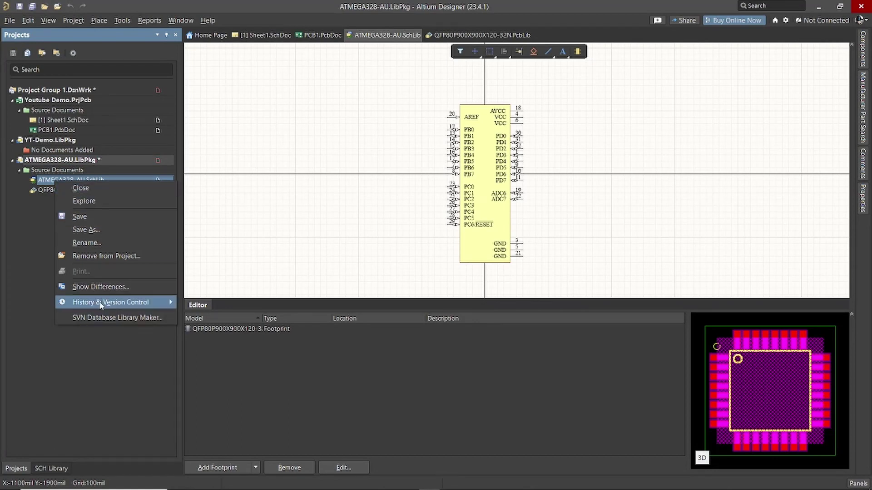
{"action": "left_click", "coordinate": [23, 249]}
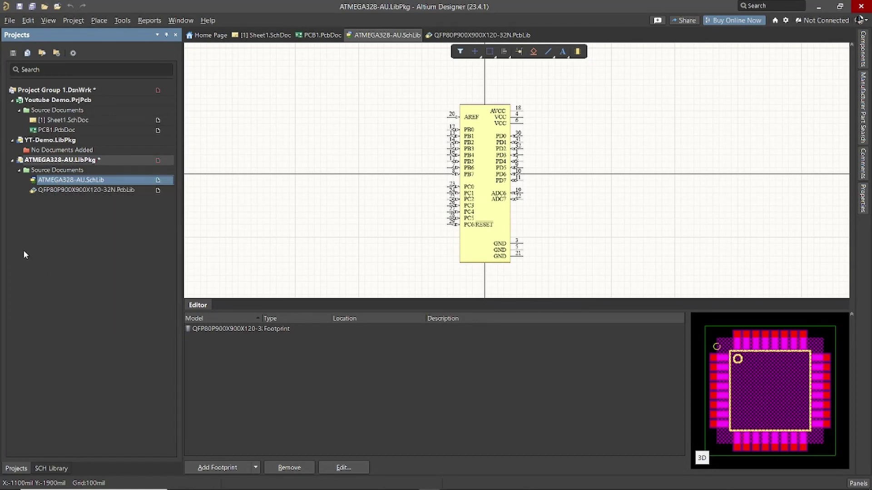
{"action": "left_click", "coordinate": [12, 161]}
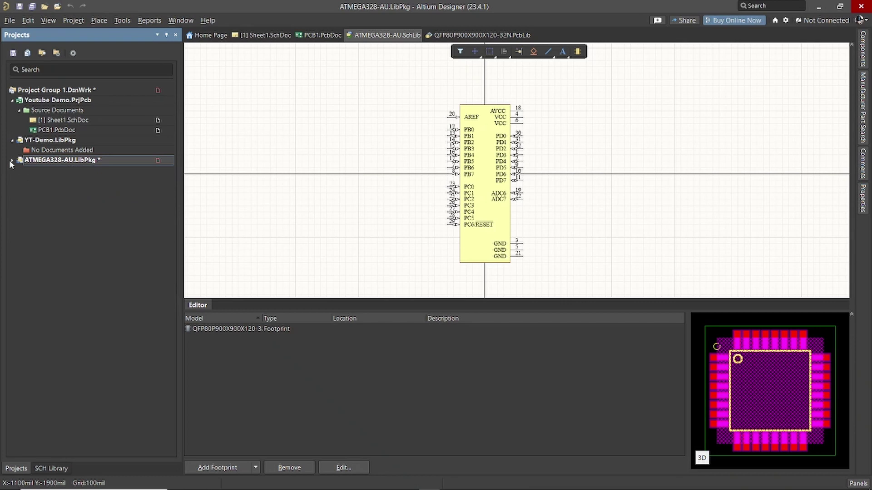
Add a new schematic library, Schlib1.SchLib, to YT-Demo.LibPkg
{"action": "right_click", "coordinate": [44, 142]}
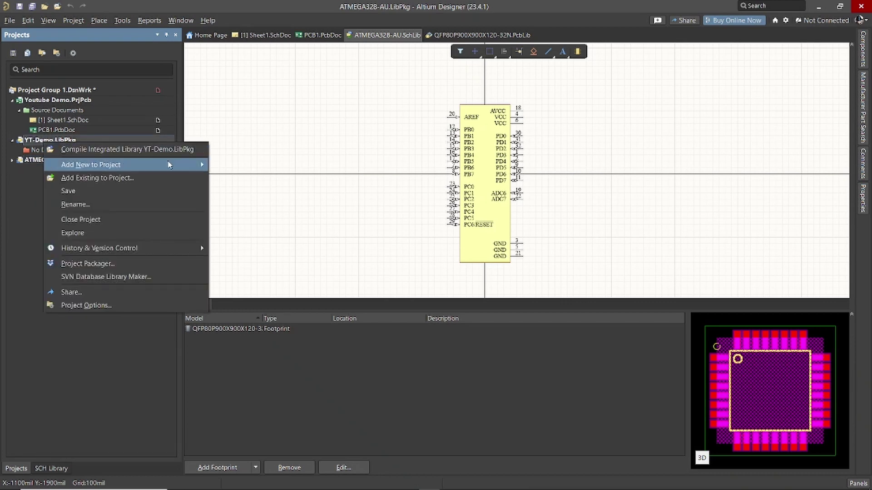
{"action": "mouse_move", "coordinate": [176, 164]}
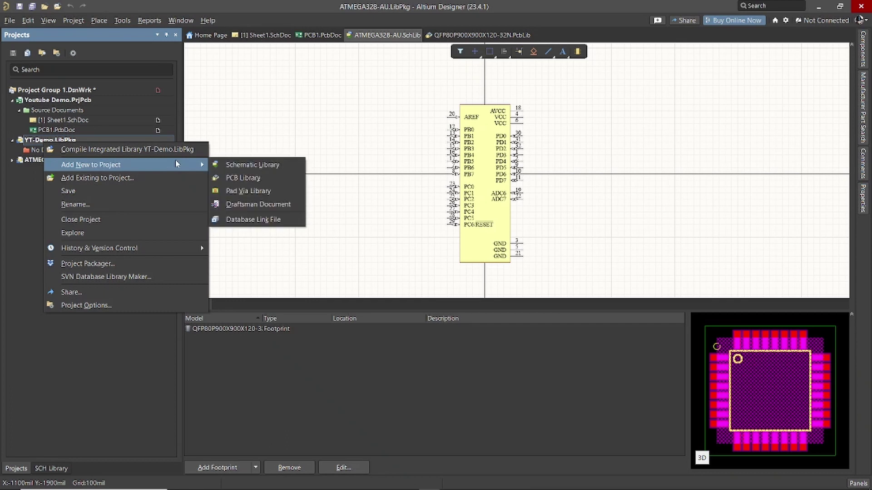
{"action": "left_click", "coordinate": [244, 170]}
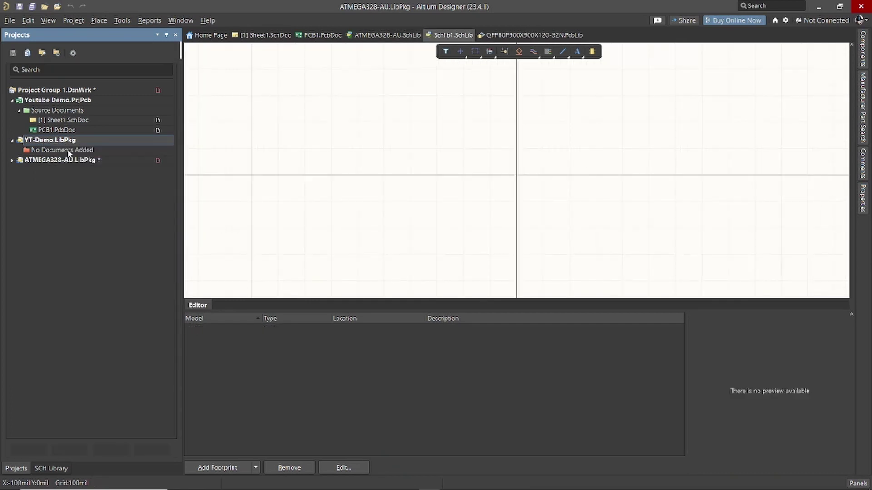
{"action": "left_click", "coordinate": [20, 469]}
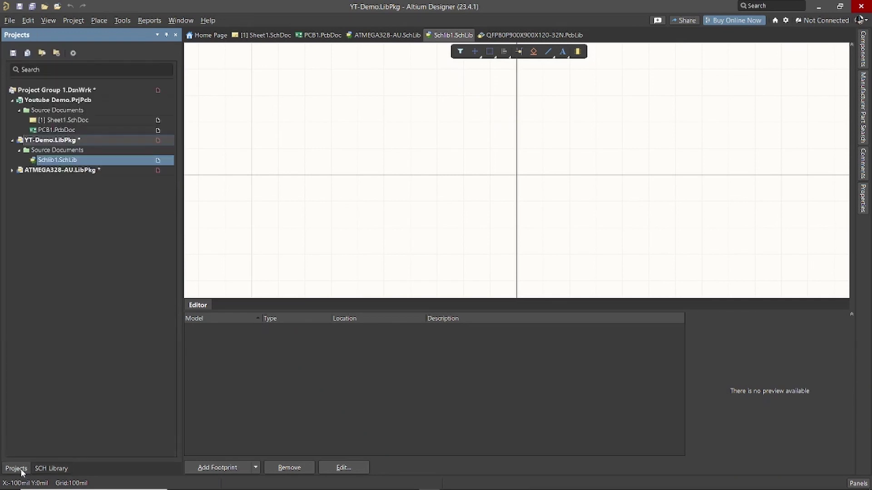
Add a new PCB library, PcbLib1.PcbLib, to YT-Demo.LibPkg
{"action": "right_click", "coordinate": [55, 143]}
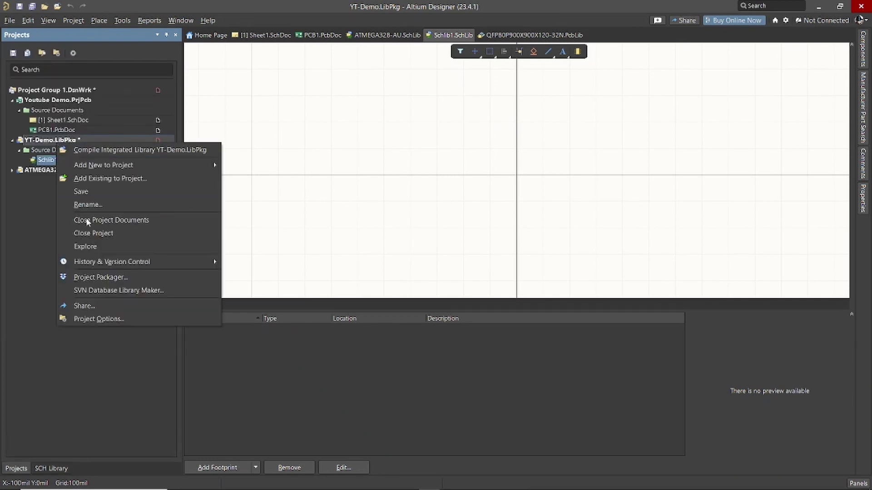
{"action": "mouse_move", "coordinate": [131, 162]}
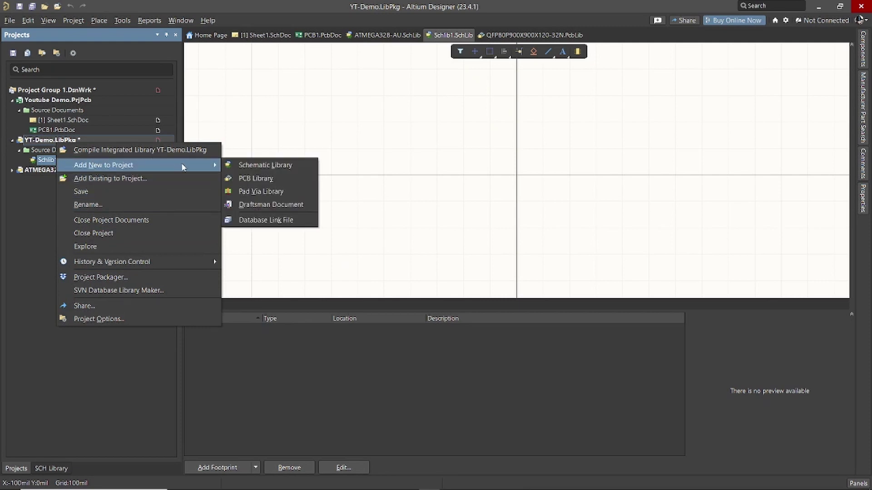
{"action": "left_click", "coordinate": [245, 178]}
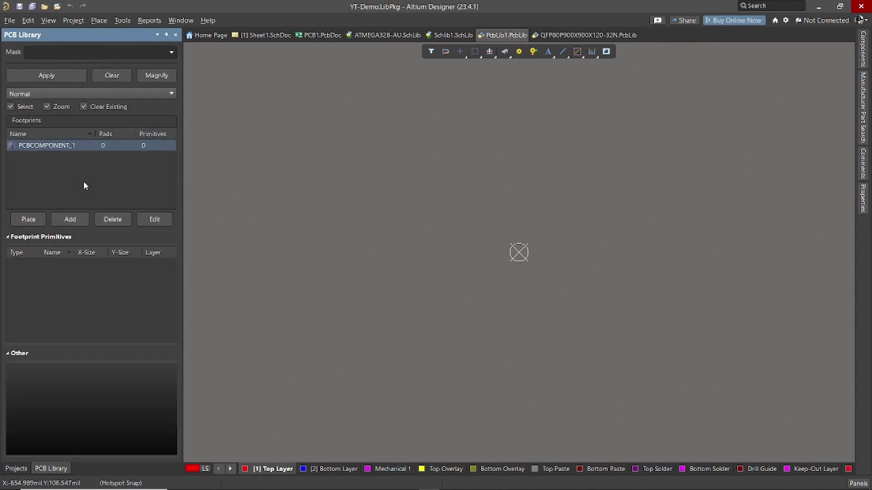
{"action": "left_click", "coordinate": [20, 466]}
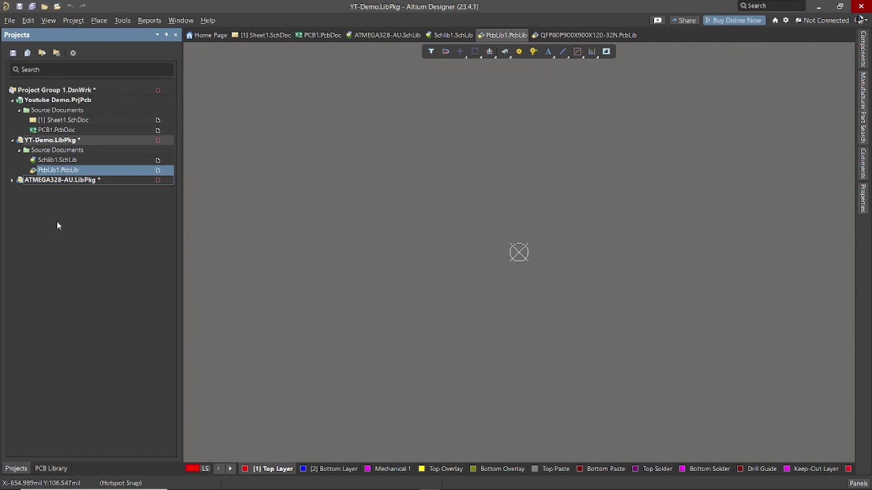
Save all: PcbLib1.PcbLib, overwrite Schlib1.SchLib, and save ATMEGA328-AU.LibPkg
{"action": "left_click", "coordinate": [32, 6]}
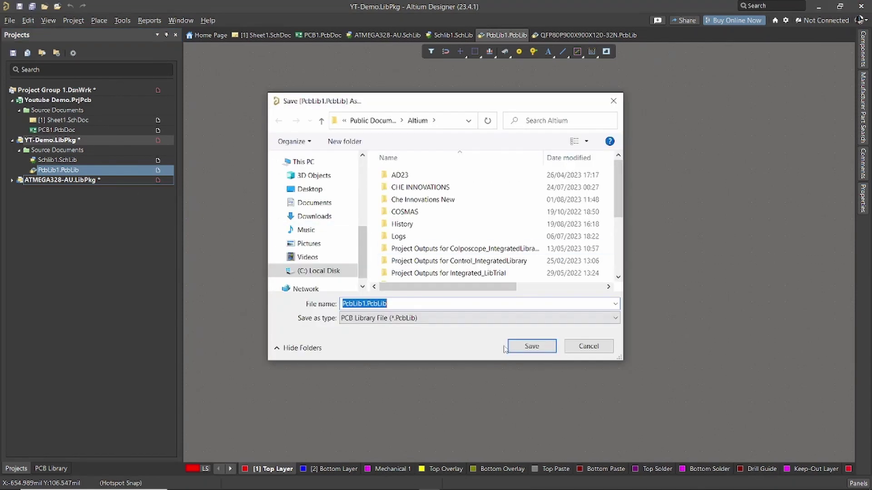
{"action": "left_click", "coordinate": [522, 351]}
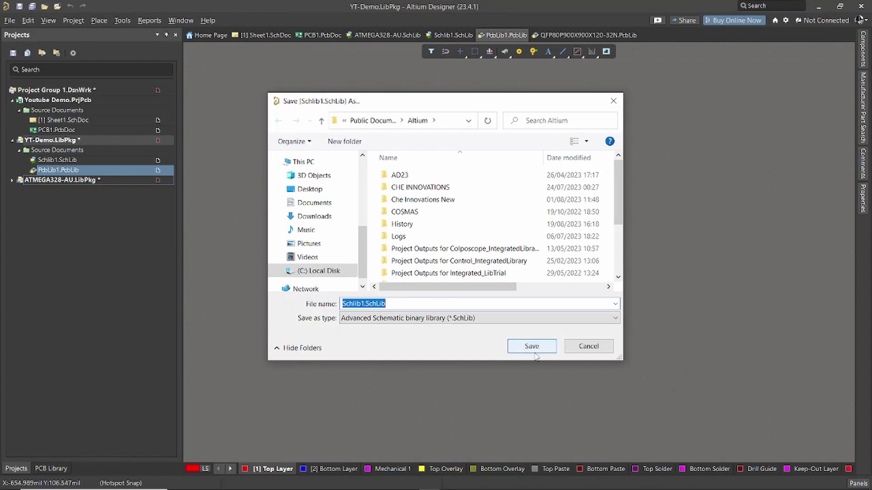
{"action": "left_click", "coordinate": [532, 353]}
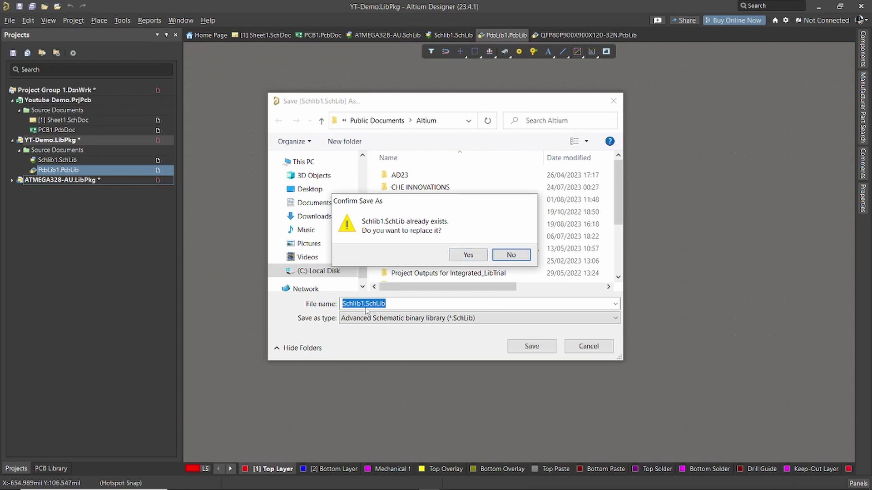
{"action": "left_click", "coordinate": [465, 253]}
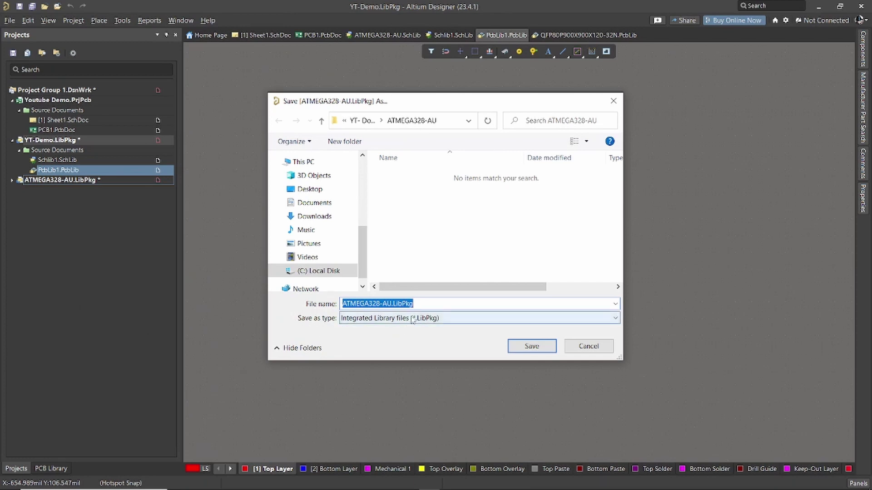
{"action": "left_click", "coordinate": [530, 347]}
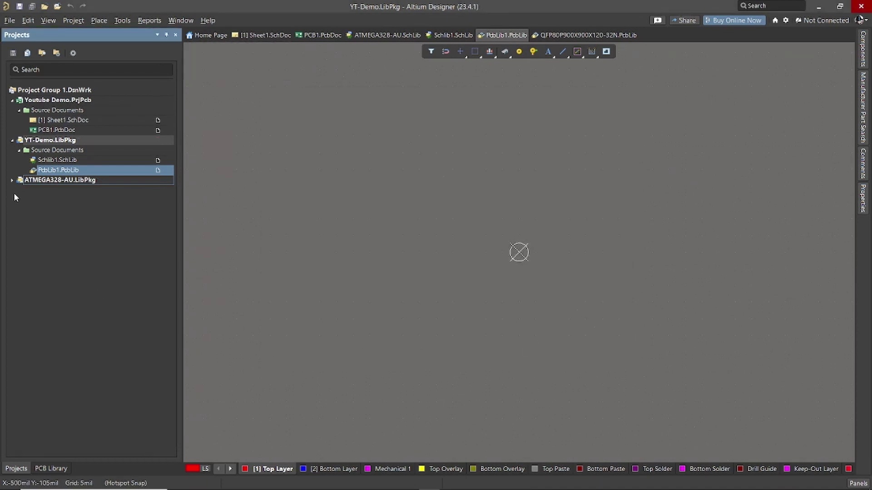
Look over the Schlib1 and PcbLib1 libraries in the project tree
{"action": "left_click", "coordinate": [12, 180]}
{"action": "left_click", "coordinate": [13, 180]}
{"action": "left_click", "coordinate": [58, 160]}
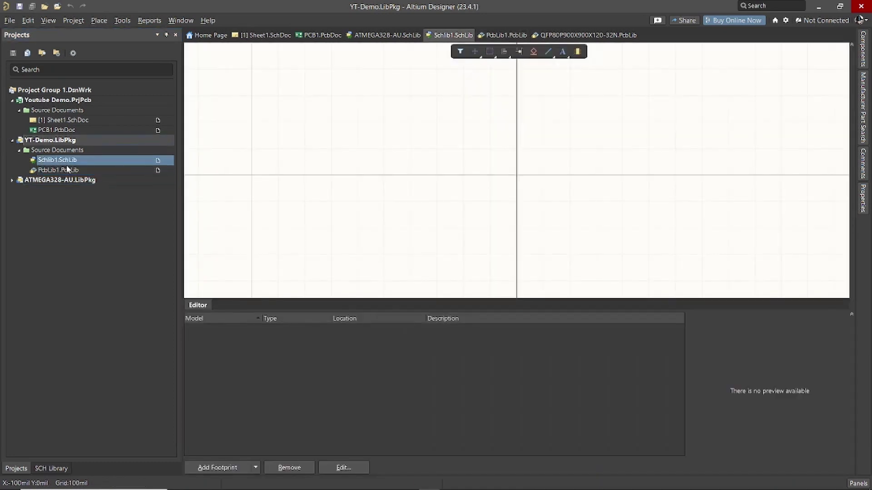
{"action": "left_click", "coordinate": [69, 170]}
{"action": "left_click", "coordinate": [66, 161]}
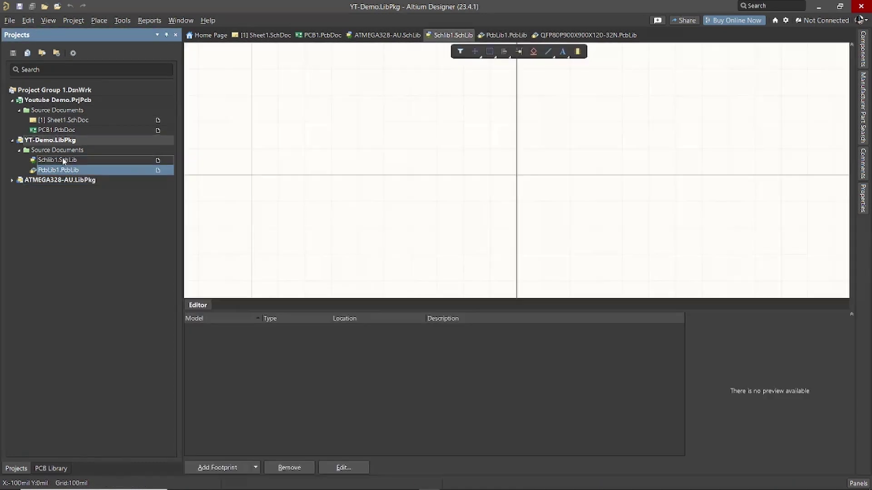
Open ATMEGA328-AU.SchLib from its package and box-select the whole ATMEGA328 symbol
{"action": "left_click", "coordinate": [12, 181]}
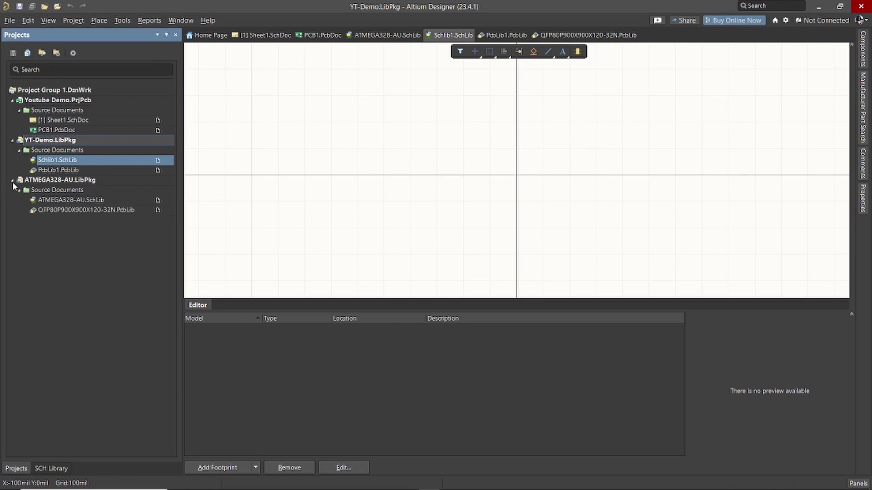
{"action": "left_click", "coordinate": [51, 201]}
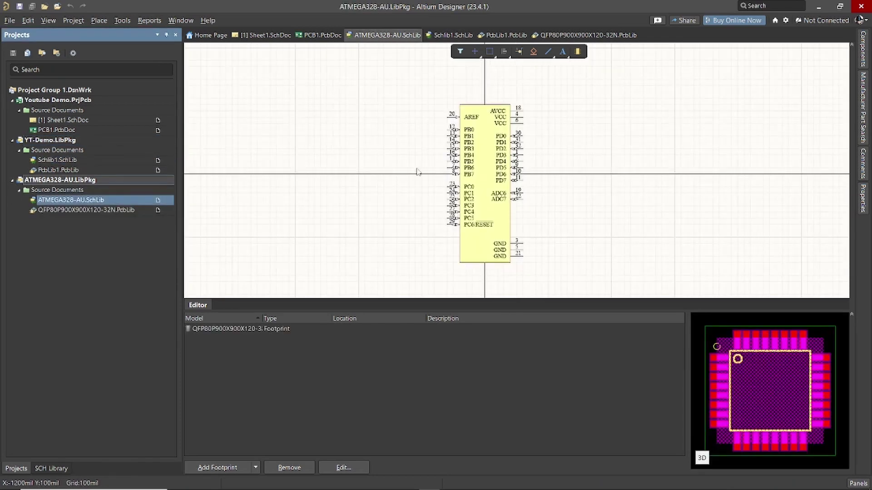
{"action": "right_click_drag", "start_coordinate": [562, 152], "coordinate": [580, 144]}
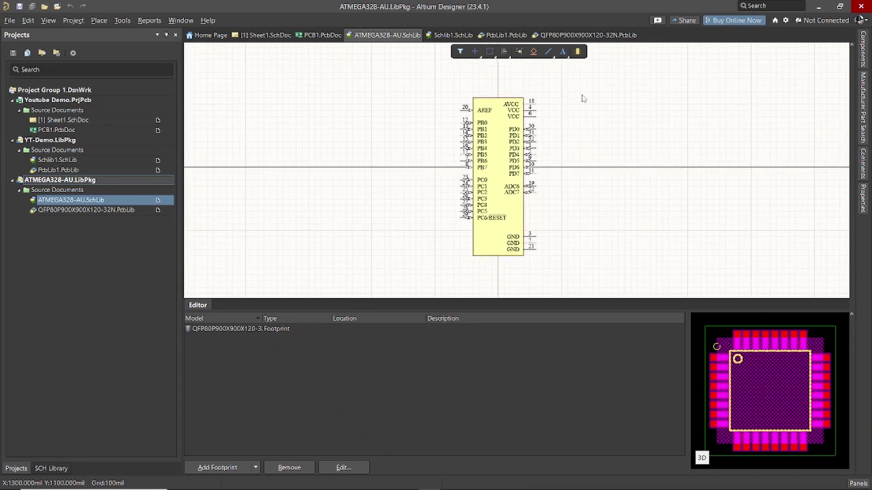
{"action": "left_click_drag", "start_coordinate": [586, 82], "coordinate": [422, 278]}
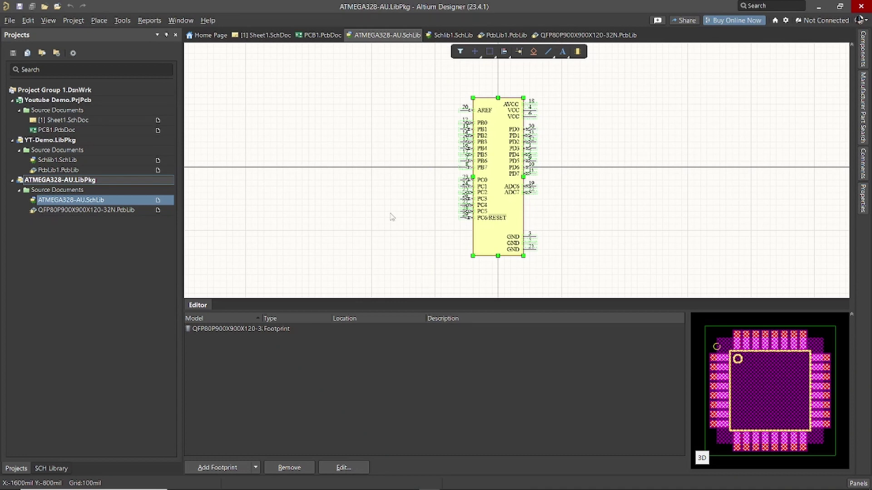
Switch to Schlib1.SchLib and show its SCH Library panel, which lists only Component_1
{"action": "left_click", "coordinate": [48, 162]}
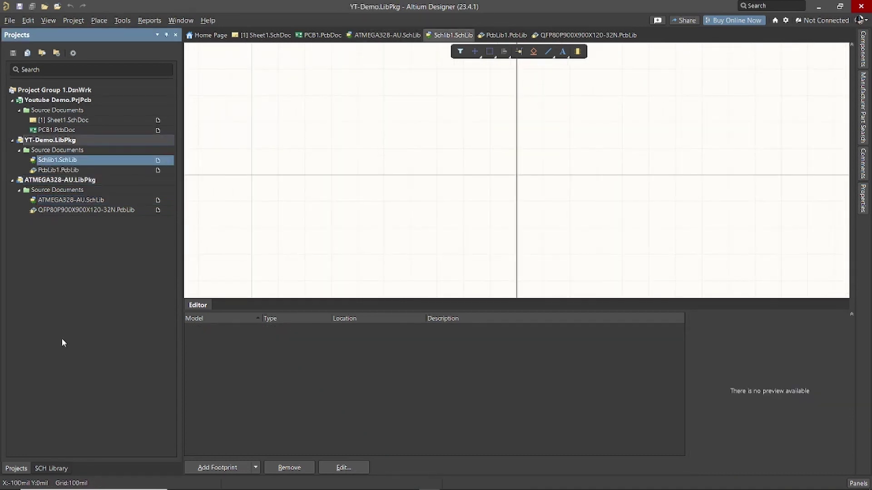
{"action": "left_click", "coordinate": [51, 468]}
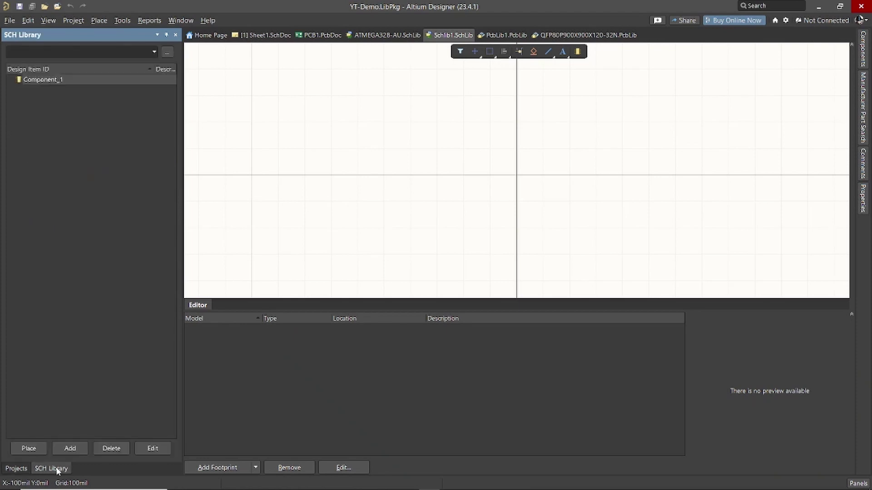
{"action": "left_click", "coordinate": [857, 484]}
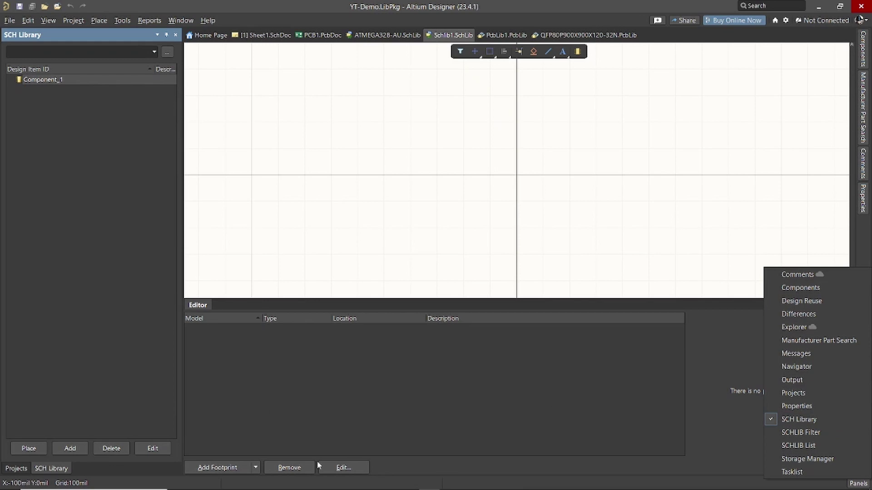
{"action": "left_click", "coordinate": [777, 418]}
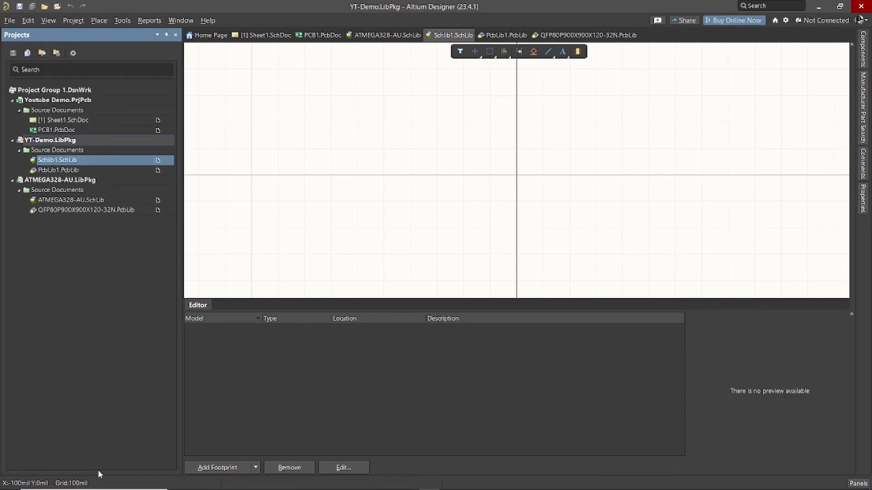
{"action": "left_click", "coordinate": [852, 484]}
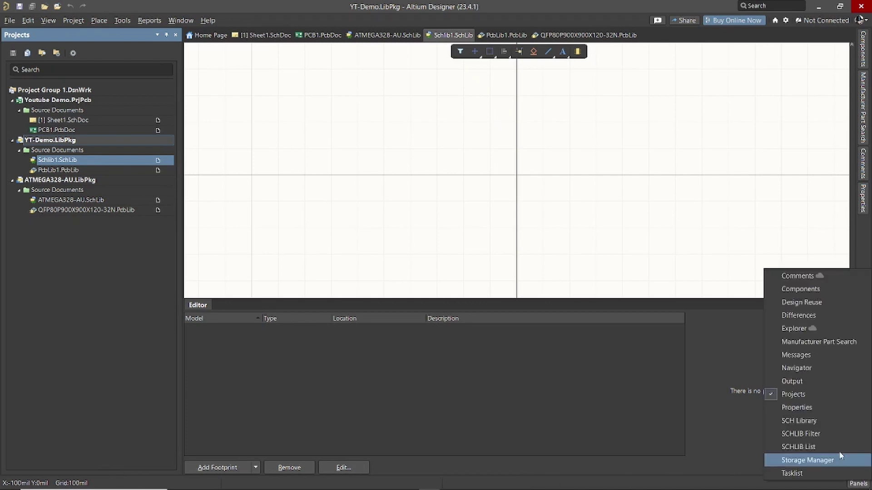
{"action": "left_click", "coordinate": [824, 422]}
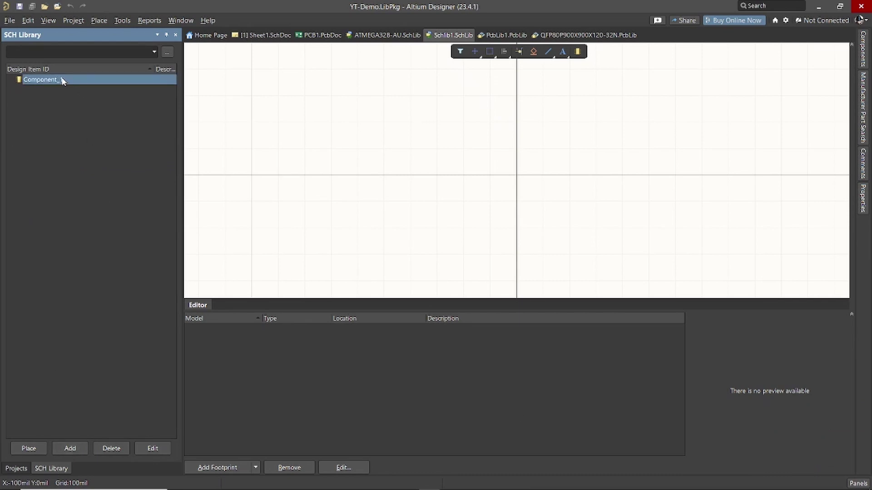
Add a new component named atmega to Schlib1
{"action": "left_click", "coordinate": [70, 448]}
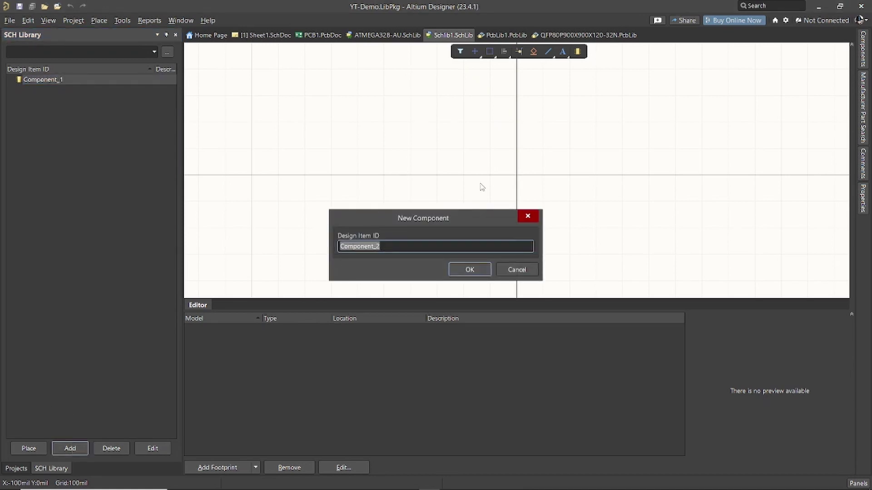
{"action": "type", "text": "ar"}
{"action": "type", "text": "mega"}
{"action": "key", "text": "Return"}
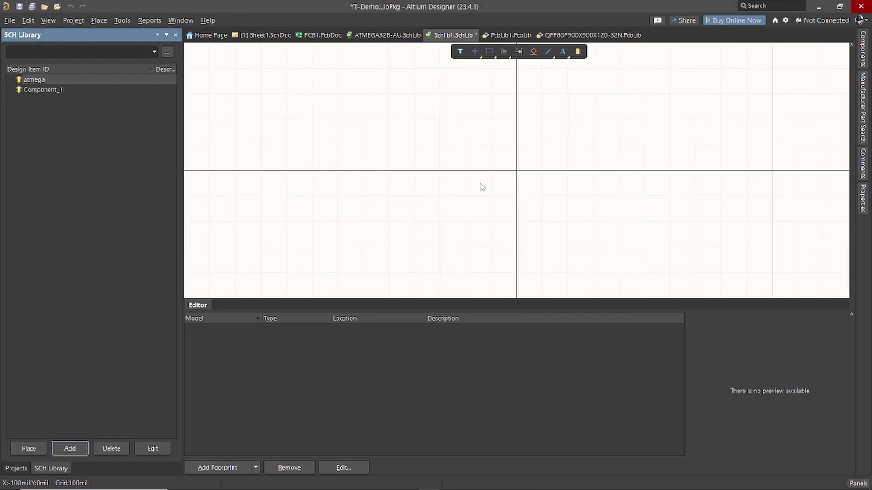
Paste the ATMEGA328 symbol into the atmega component and save Schlib1.SchLib
{"action": "left_click", "coordinate": [150, 83]}
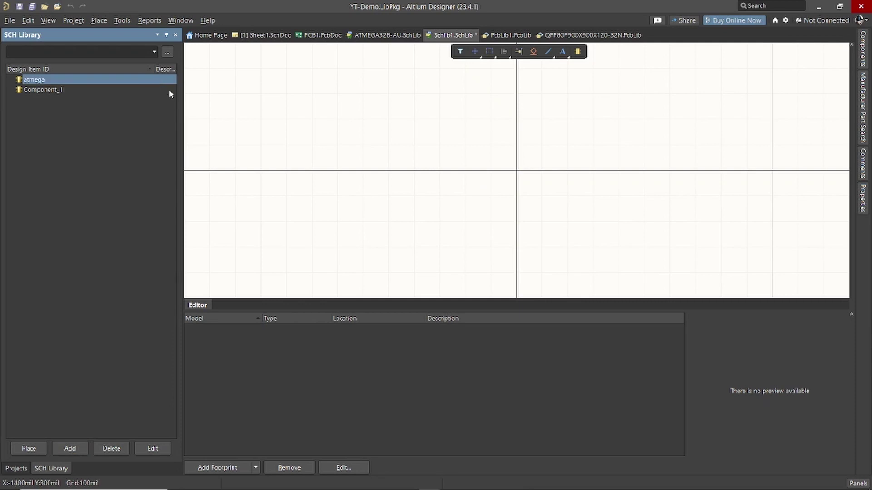
{"action": "left_click", "coordinate": [540, 186]}
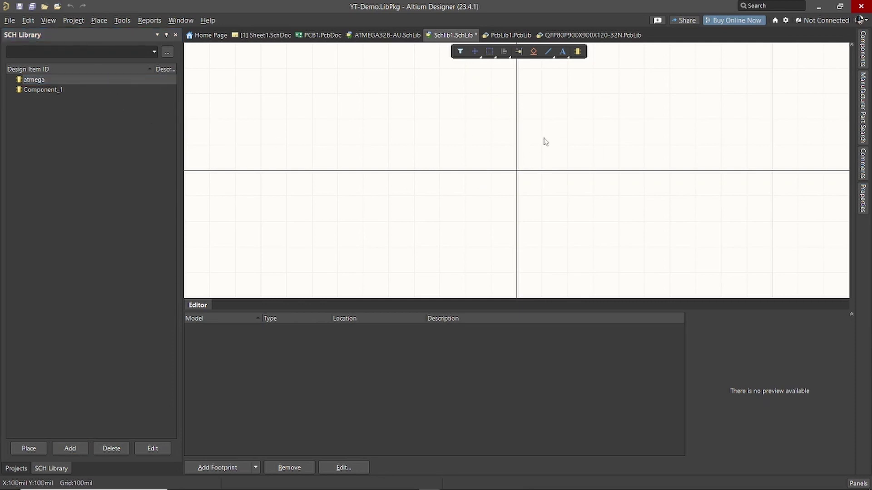
{"action": "key", "text": "ctrl+v"}
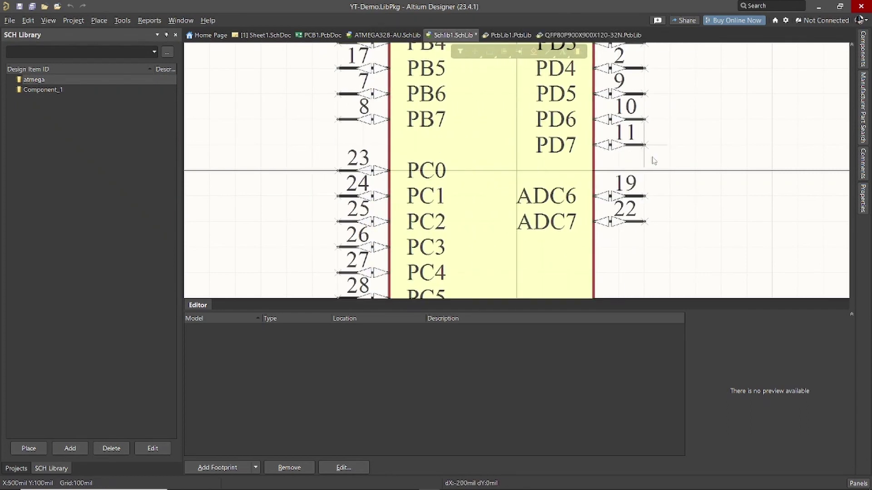
{"action": "left_click", "coordinate": [666, 154]}
{"action": "scroll", "coordinate": [698, 168], "scroll_direction": "down", "scroll_amount": 2, "text": "ctrl"}
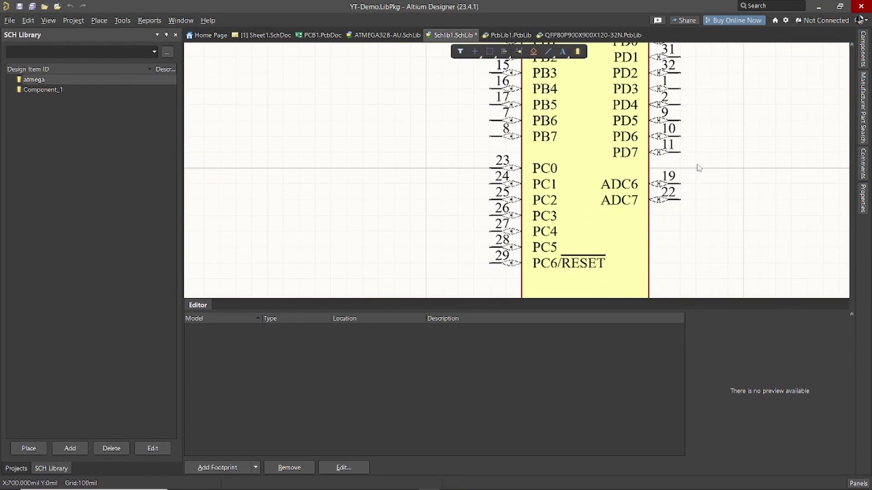
{"action": "scroll", "coordinate": [699, 168], "scroll_direction": "down", "scroll_amount": 3, "text": "ctrl"}
{"action": "right_click_drag", "start_coordinate": [706, 165], "coordinate": [573, 140]}
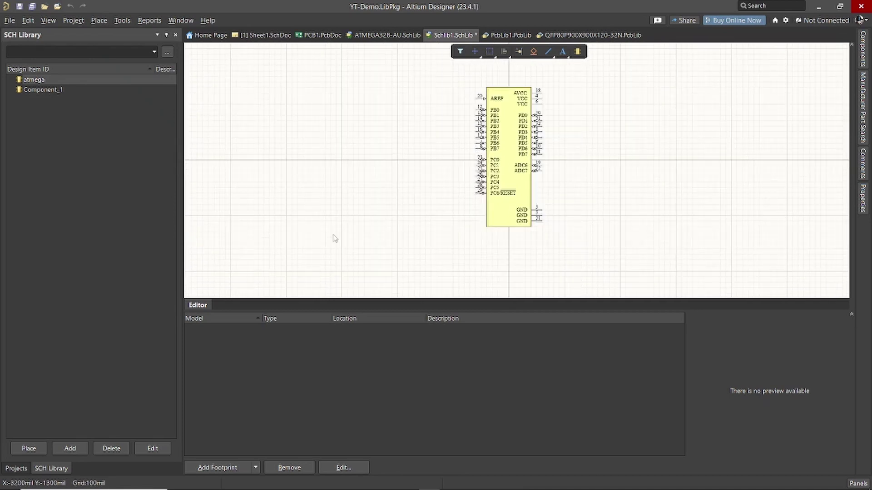
{"action": "key", "text": "ctrl+s"}
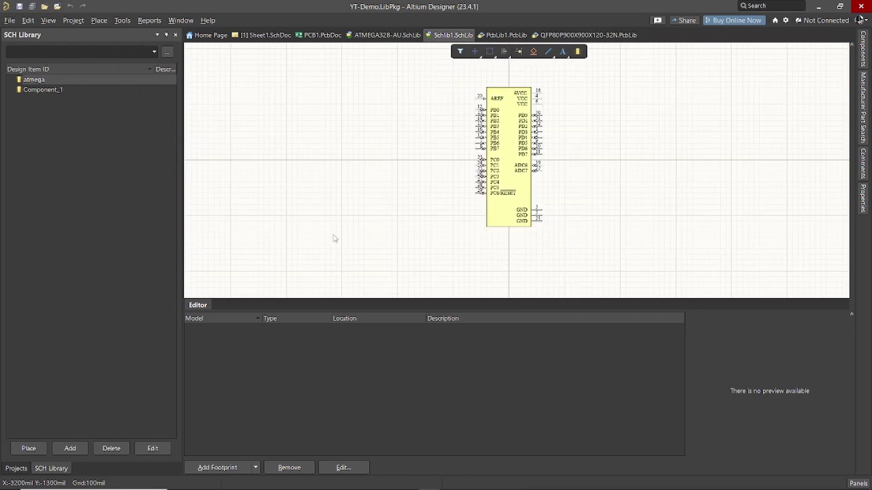
{"action": "left_click", "coordinate": [17, 468]}
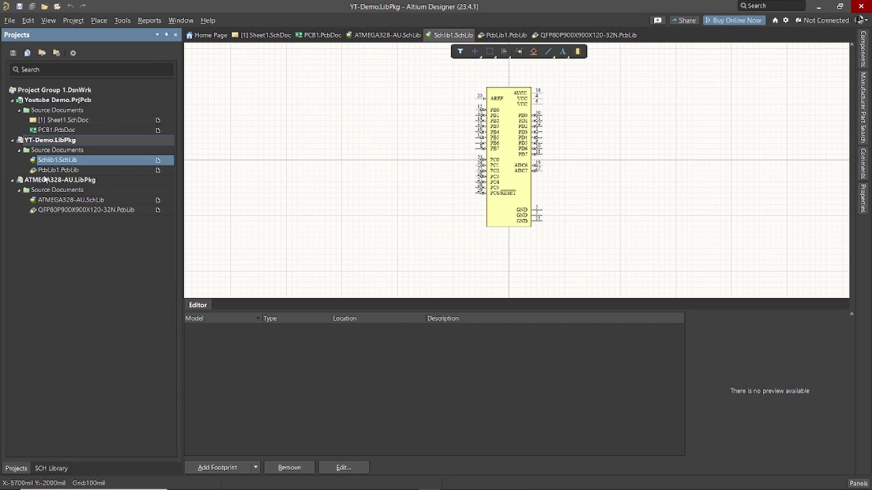
Open the QFP80P900X900X120-32N footprint library and select all of the footprint's objects
{"action": "double_click", "coordinate": [59, 210]}
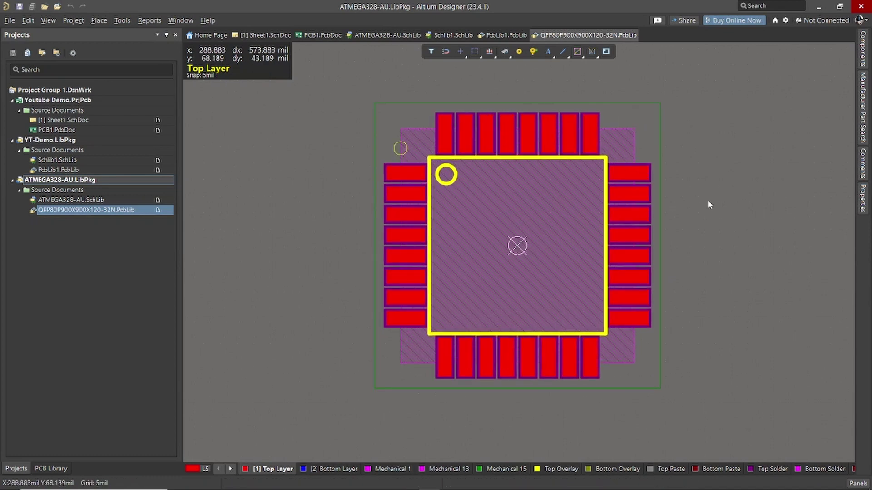
{"action": "left_click", "coordinate": [58, 469]}
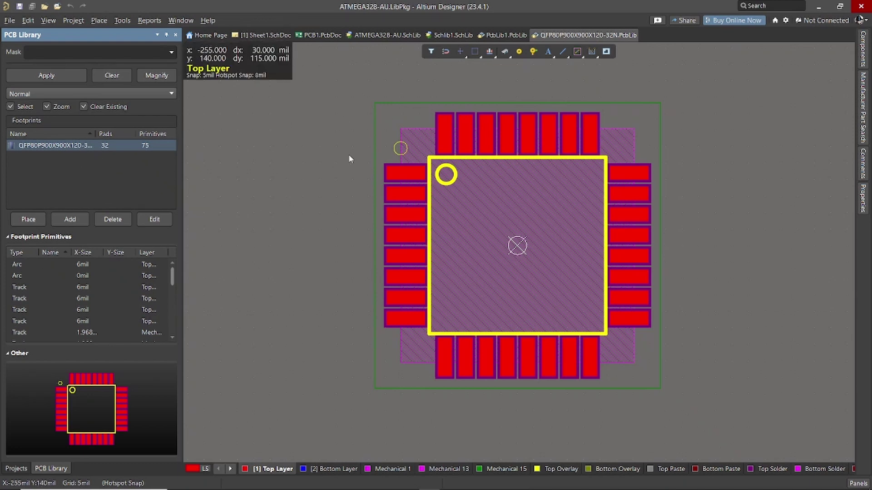
{"action": "right_click_drag", "start_coordinate": [336, 165], "coordinate": [347, 183]}
{"action": "right_click_drag", "start_coordinate": [712, 152], "coordinate": [726, 138]}
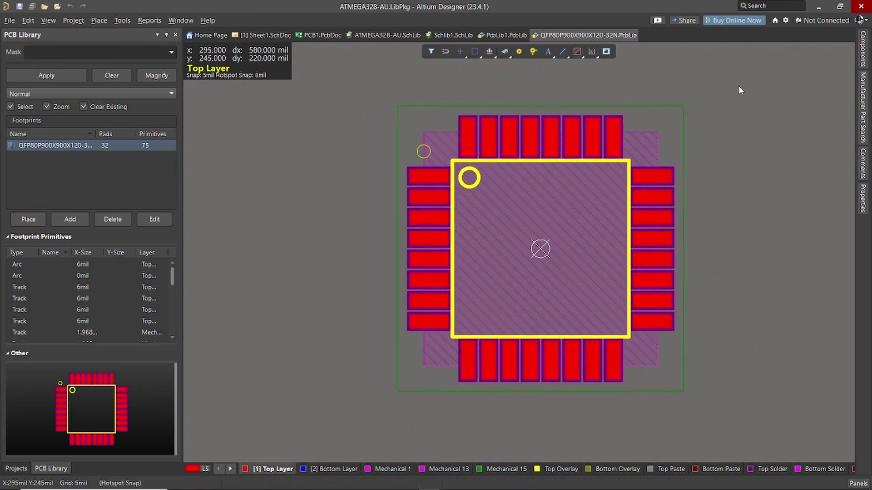
{"action": "left_click_drag", "start_coordinate": [743, 83], "coordinate": [345, 399]}
{"action": "left_click", "coordinate": [323, 365]}
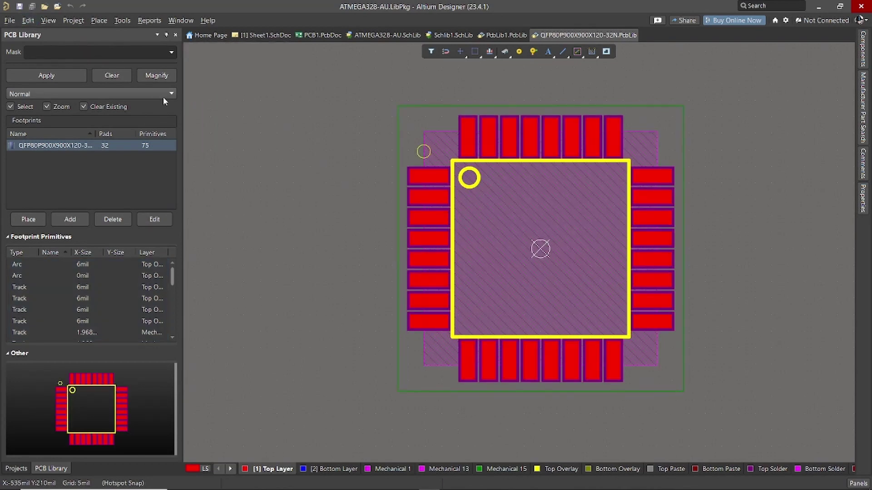
Copy the QFP footprint component with Edit > Copy Component and open PcbLib1.PcbLib
{"action": "left_click", "coordinate": [34, 20]}
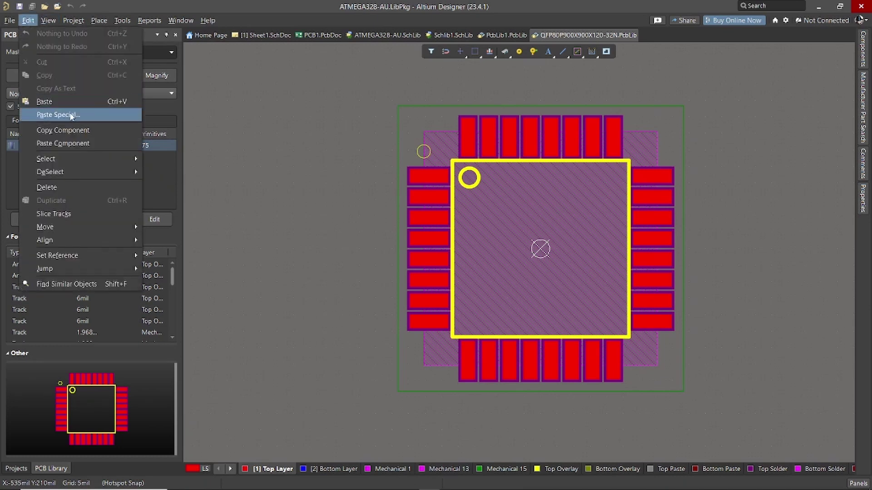
{"action": "left_click", "coordinate": [76, 130]}
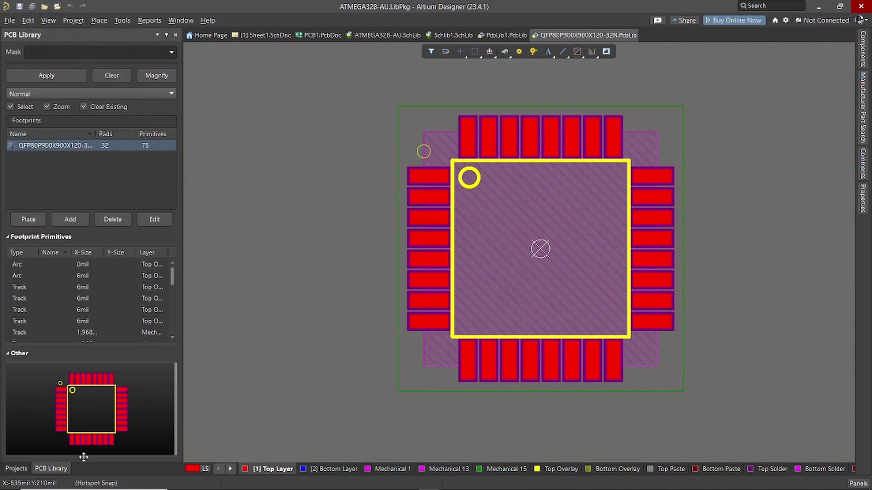
{"action": "left_click", "coordinate": [17, 469]}
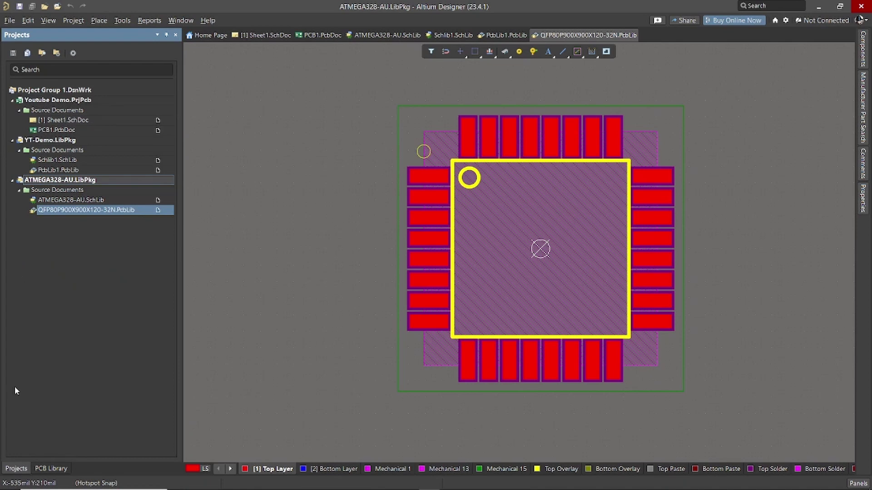
{"action": "left_click", "coordinate": [50, 172]}
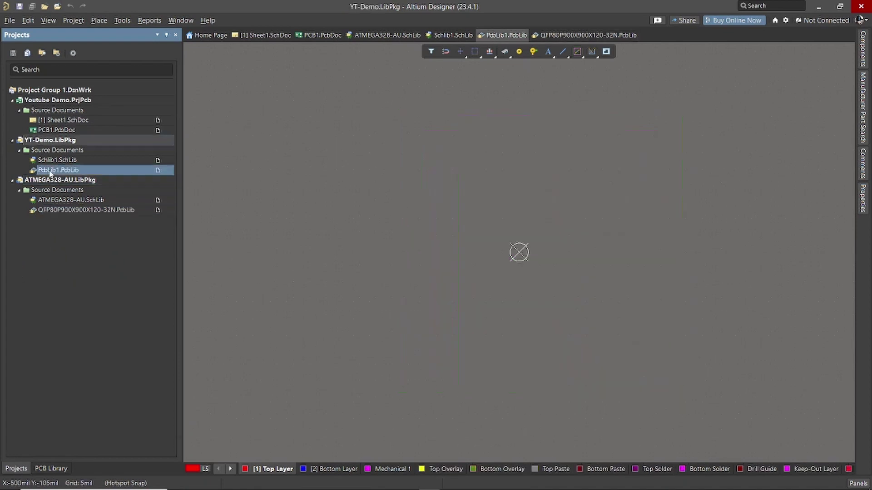
Show the PcbLib1 footprint list
{"action": "left_click", "coordinate": [55, 470]}
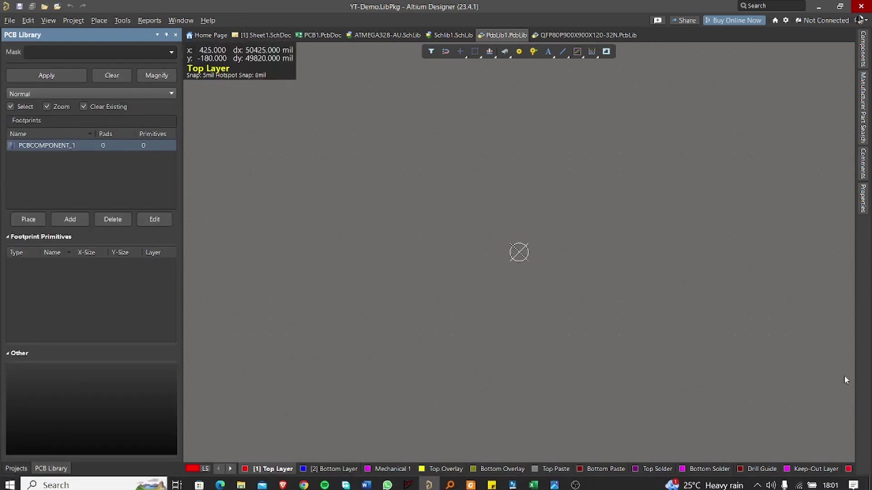
{"action": "left_click", "coordinate": [858, 484]}
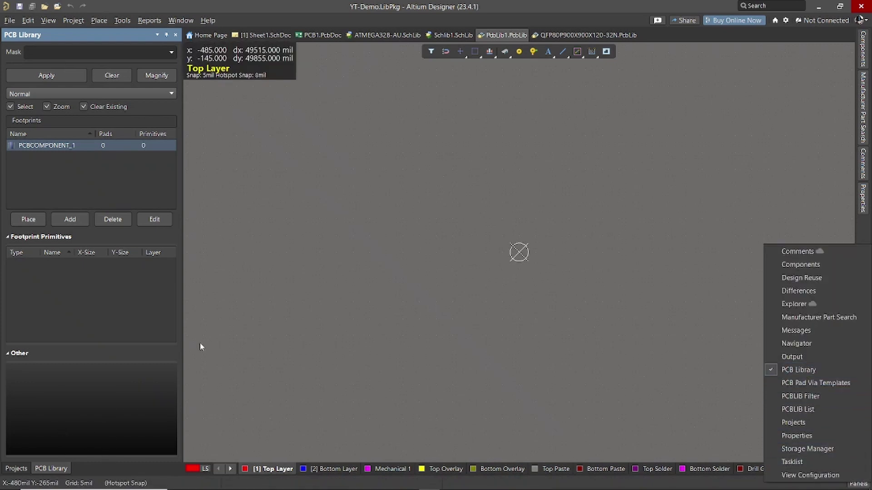
{"action": "left_click", "coordinate": [240, 311]}
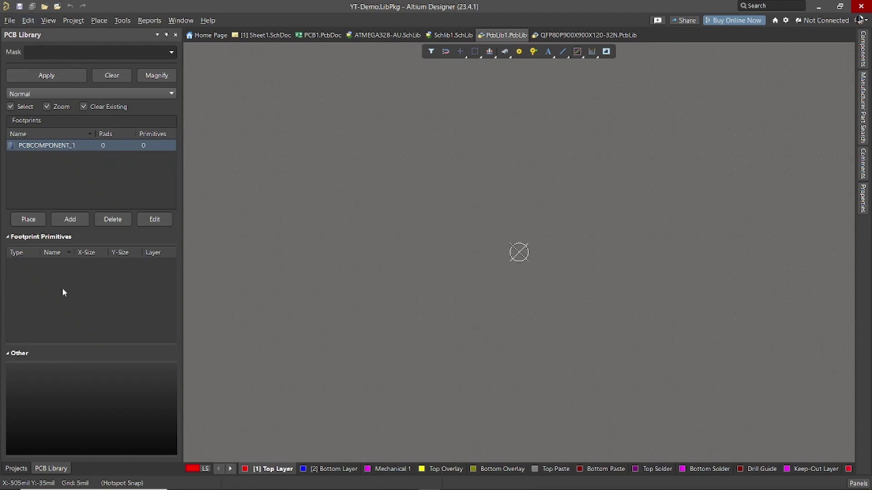
Paste the QFP80P900X900X120-32N footprint into PcbLib1 and inspect its 32 pads
{"action": "left_click", "coordinate": [28, 20]}
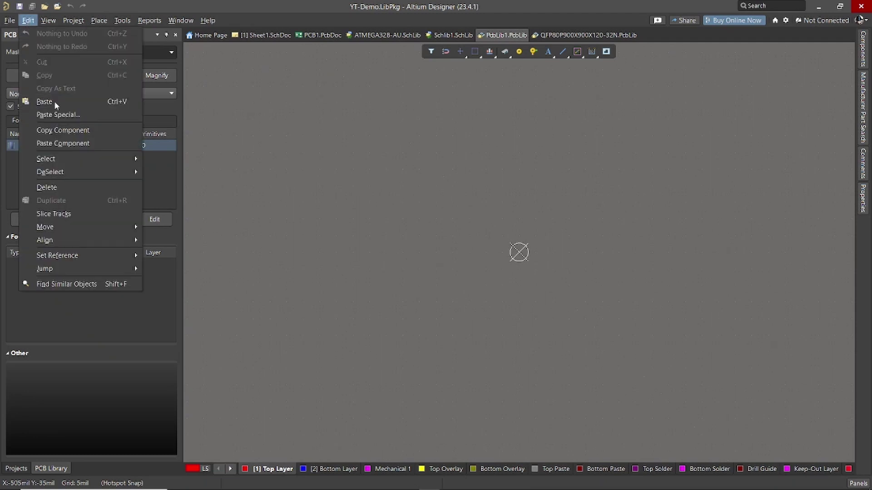
{"action": "left_click", "coordinate": [81, 146]}
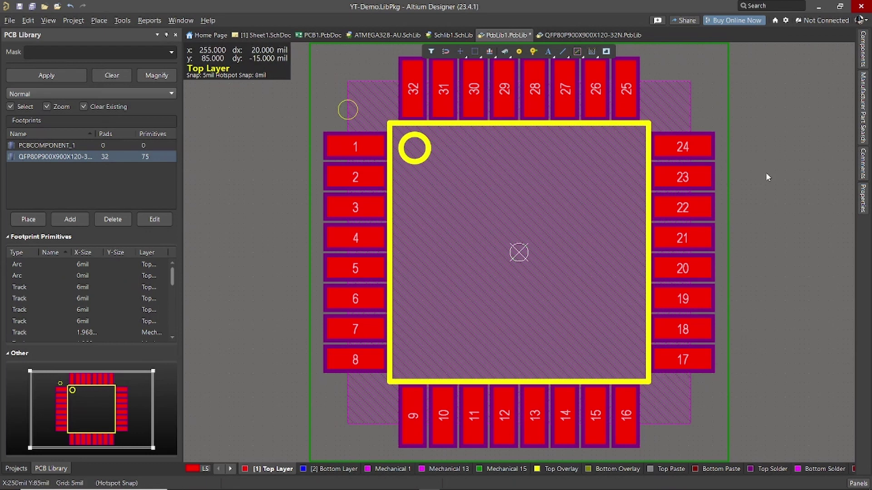
{"action": "scroll", "coordinate": [767, 174], "scroll_direction": "down", "scroll_amount": 2, "text": "ctrl"}
{"action": "right_click_drag", "start_coordinate": [776, 164], "coordinate": [697, 179]}
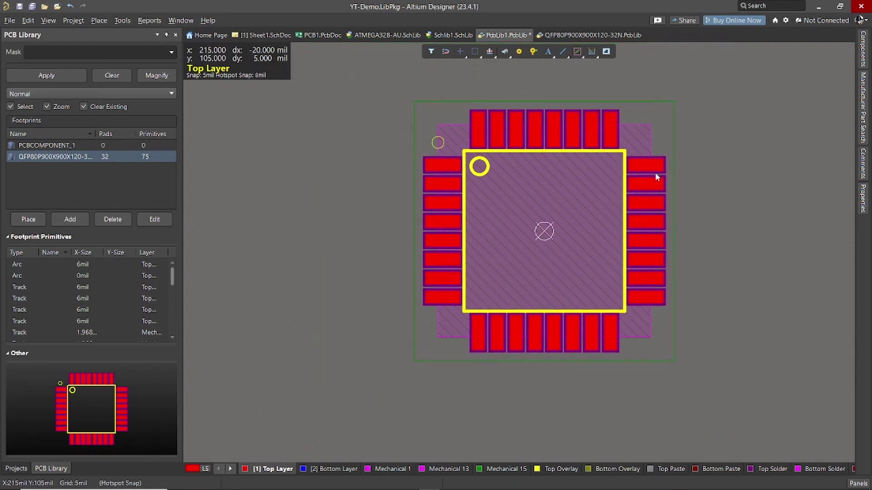
{"action": "left_click", "coordinate": [28, 20]}
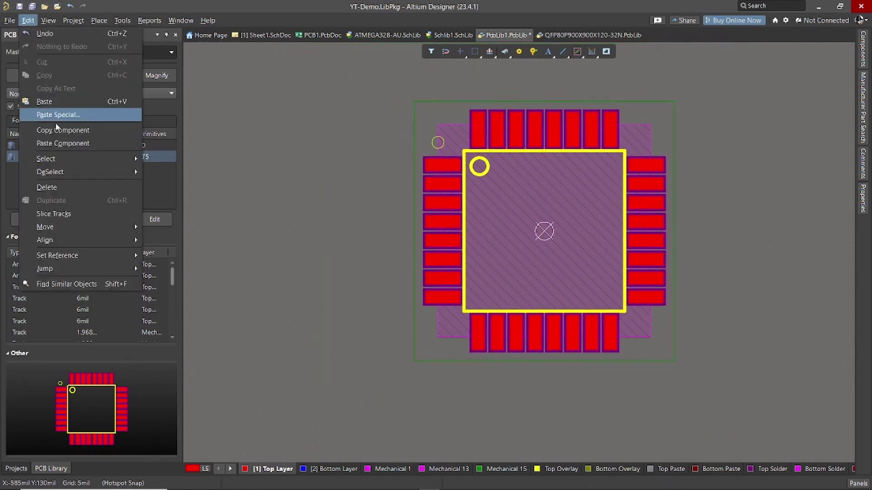
{"action": "left_click", "coordinate": [318, 181]}
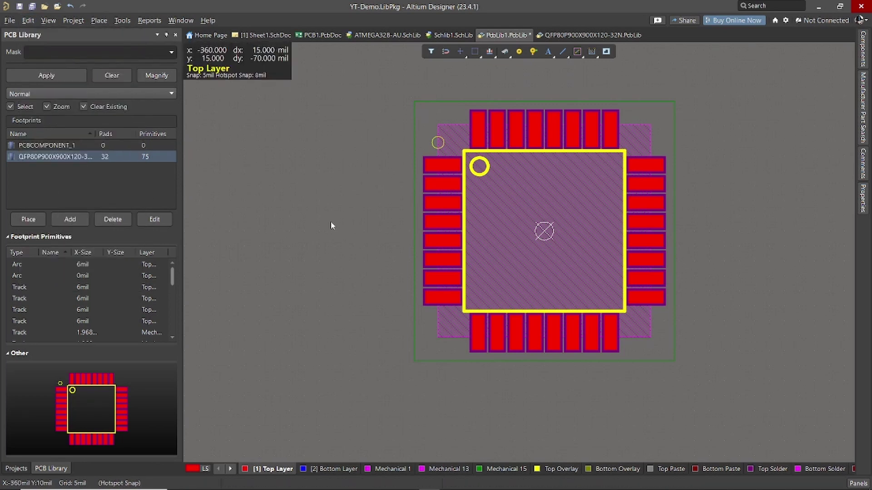
{"action": "right_click_drag", "start_coordinate": [708, 258], "coordinate": [743, 280]}
{"action": "scroll", "coordinate": [728, 285], "scroll_direction": "up", "scroll_amount": 3, "text": "ctrl"}
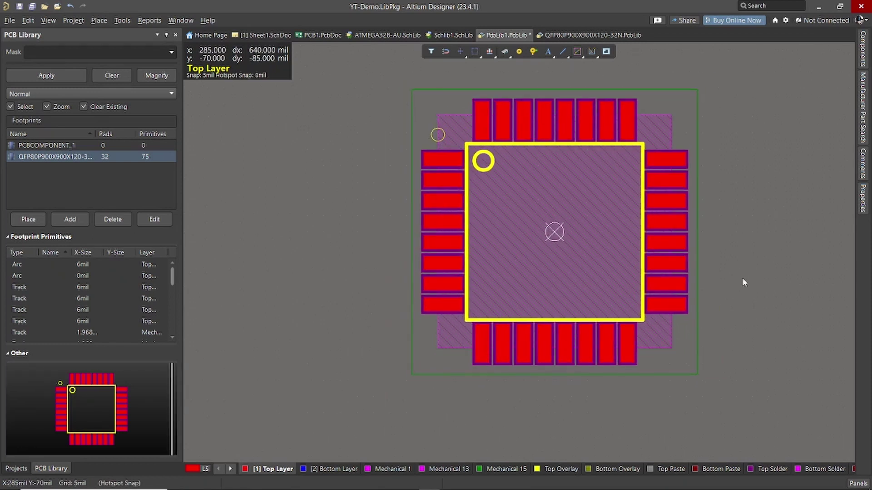
Save PcbLib1, close the ATMEGA328-AU.LibPkg project, and open Schlib1.SchLib
{"action": "left_click", "coordinate": [16, 469]}
{"action": "key", "text": "ctrl+s"}
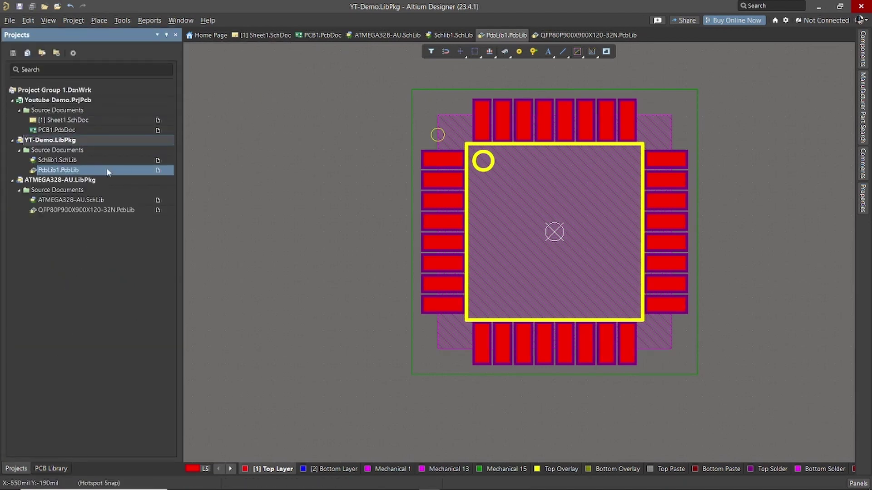
{"action": "left_click", "coordinate": [12, 181]}
{"action": "right_click", "coordinate": [33, 181]}
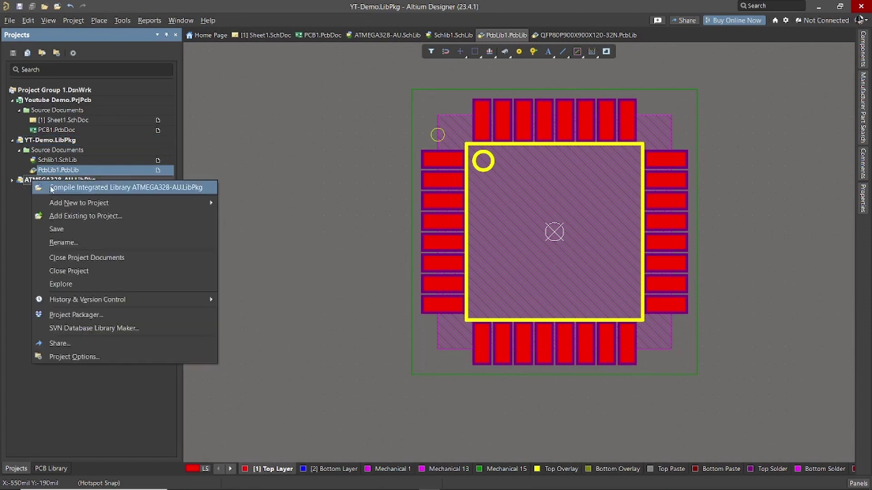
{"action": "left_click", "coordinate": [89, 271]}
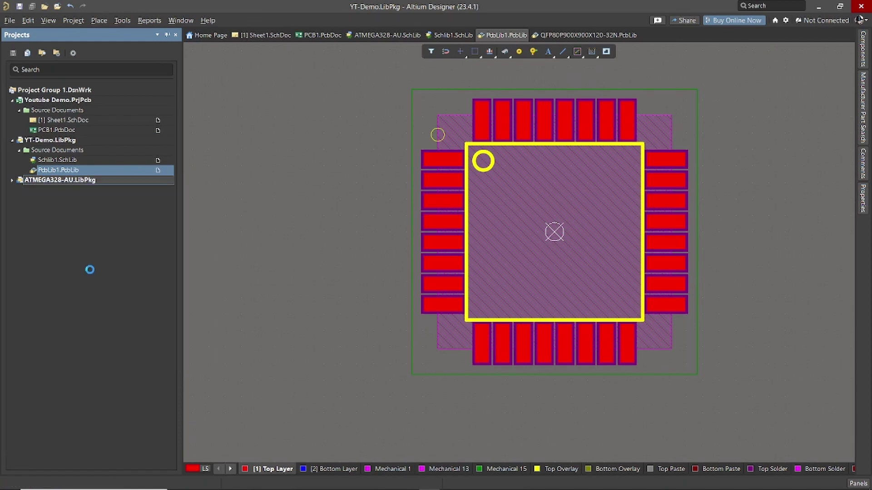
{"action": "left_click", "coordinate": [56, 161]}
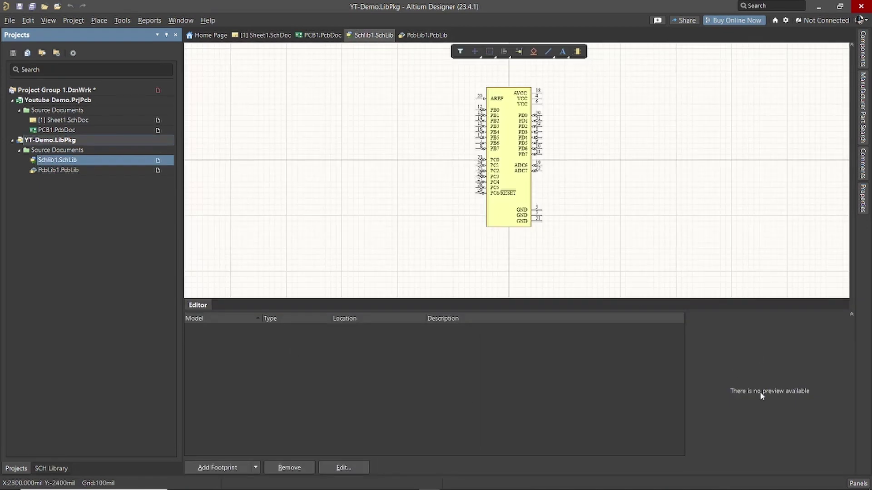
Attach the QFP80P900X900X120-32N footprint from PcbLib1 as the atmega symbol's footprint model
{"action": "left_click", "coordinate": [227, 469]}
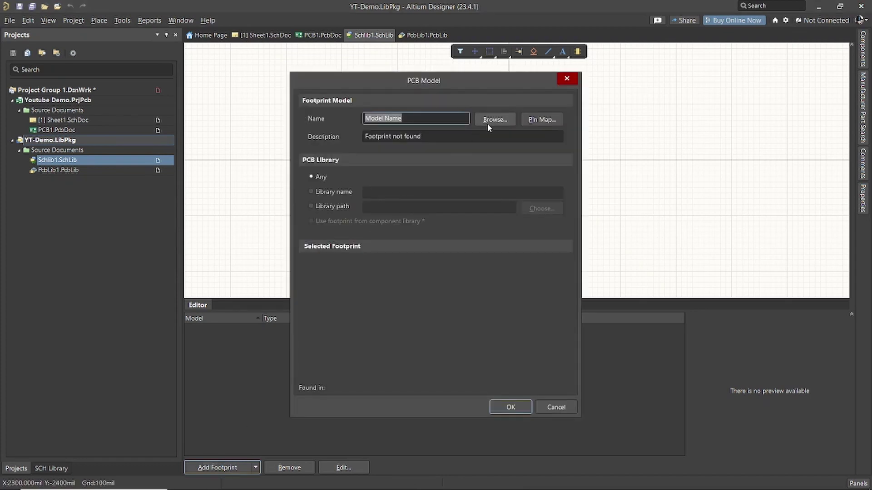
{"action": "left_click", "coordinate": [487, 123]}
{"action": "left_click", "coordinate": [336, 216]}
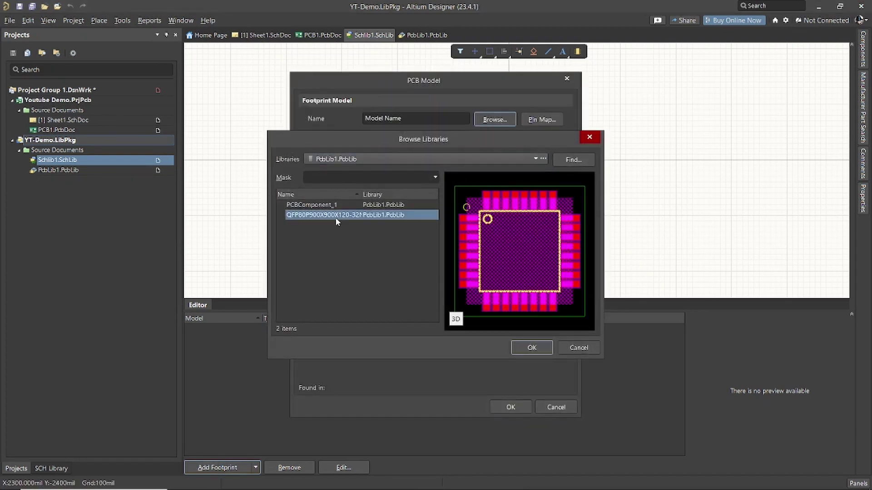
{"action": "left_click", "coordinate": [531, 348]}
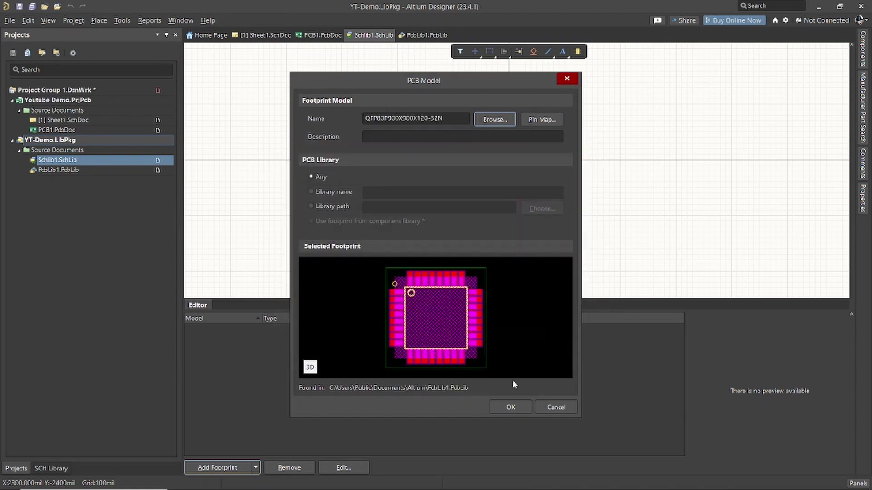
{"action": "left_click", "coordinate": [511, 407]}
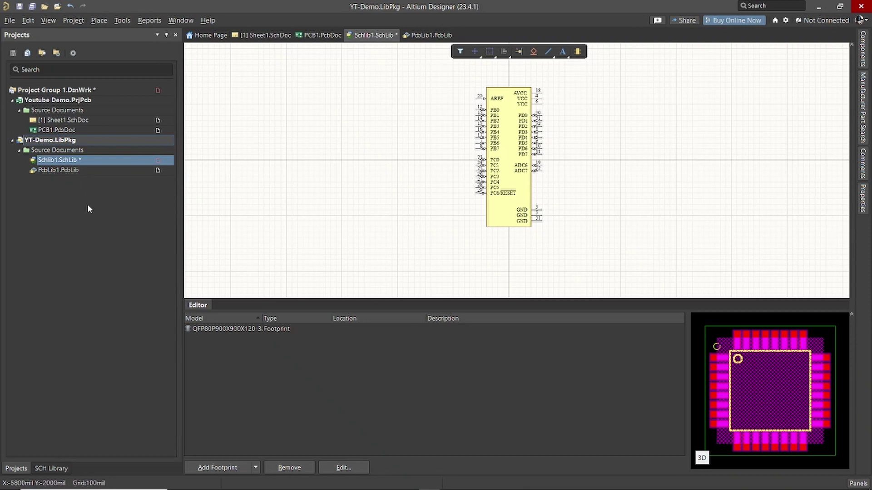
Save all modified library documents and return to the Schlib1 atmega symbol
{"action": "left_click", "coordinate": [58, 170]}
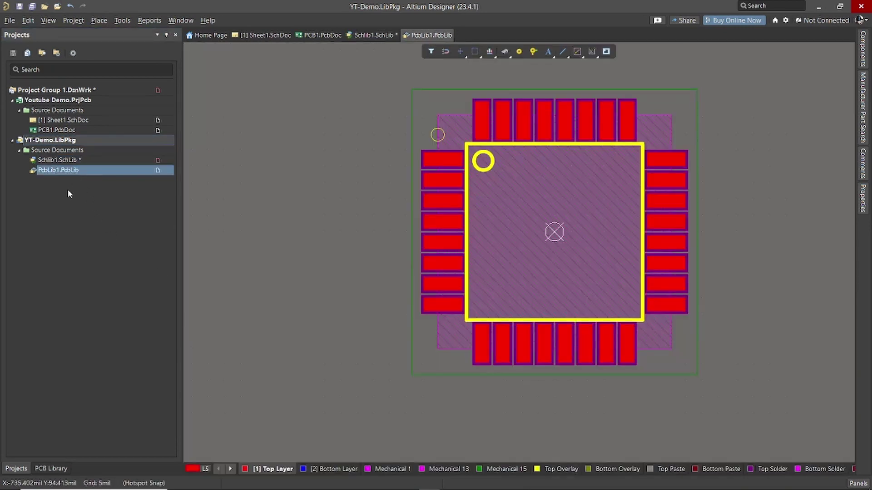
{"action": "left_click", "coordinate": [85, 215]}
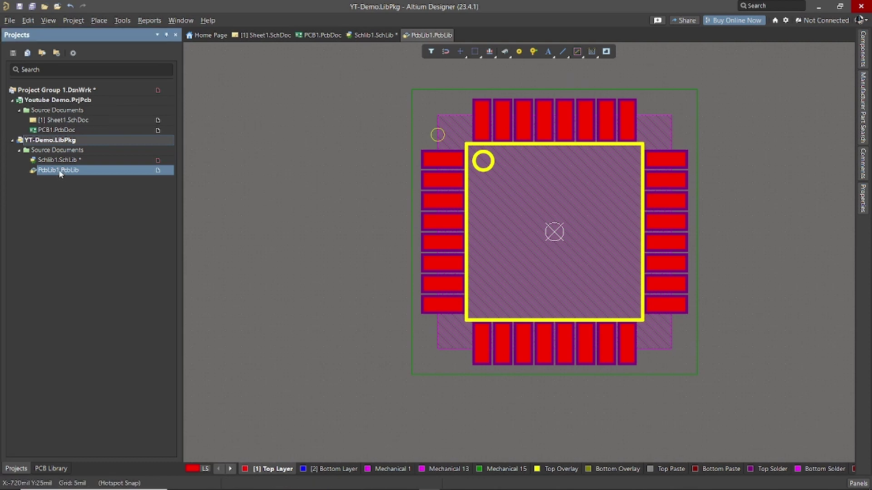
{"action": "left_click", "coordinate": [32, 5]}
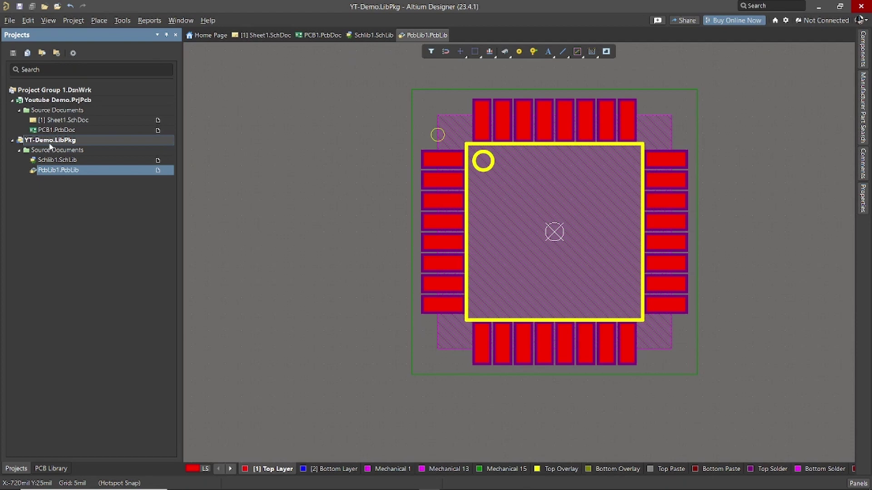
{"action": "double_click", "coordinate": [85, 160]}
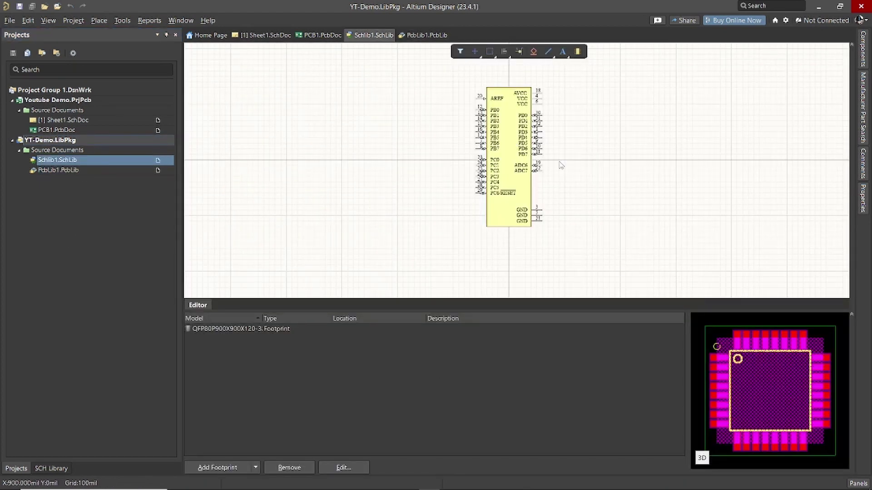
{"action": "right_click_drag", "start_coordinate": [562, 163], "coordinate": [597, 160]}
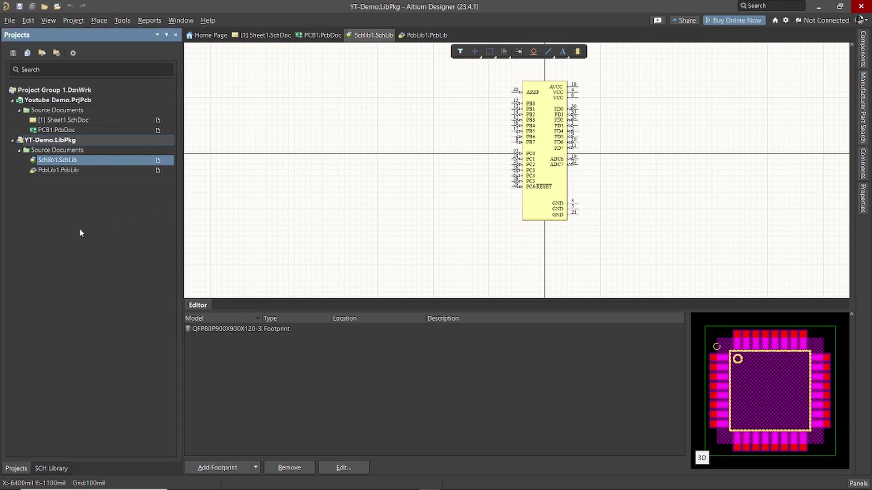
Compile the YT-Demo integrated library and list YT-Demo.IntLib in the Components panel
{"action": "right_click", "coordinate": [62, 145]}
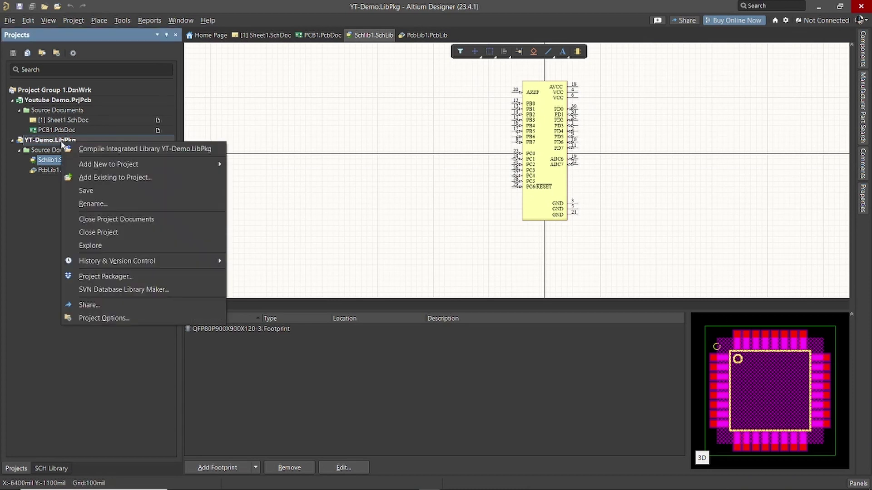
{"action": "left_click", "coordinate": [97, 149]}
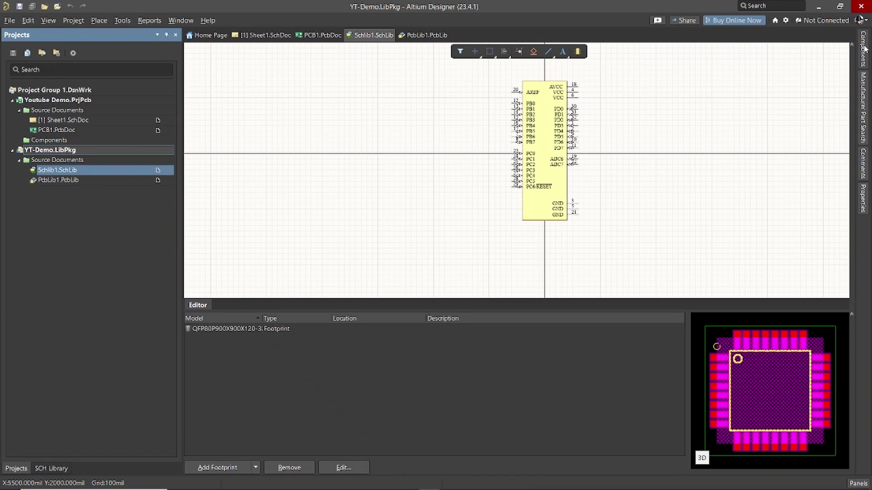
{"action": "left_click", "coordinate": [864, 49]}
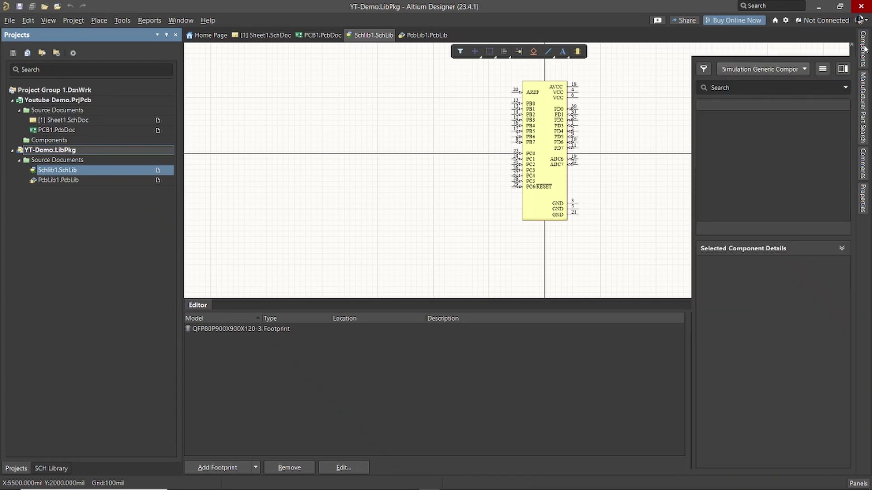
{"action": "left_click", "coordinate": [802, 69]}
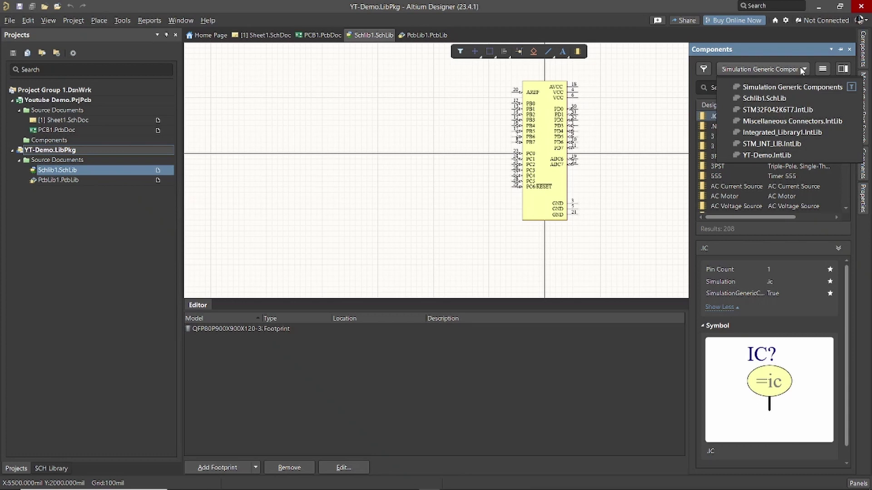
{"action": "left_click", "coordinate": [775, 156]}
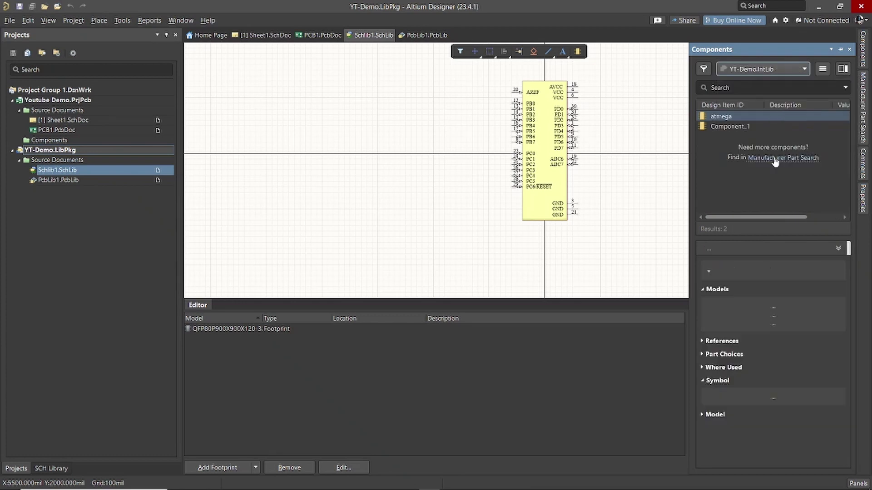
Compare Component_1 with atmega, confirming atmega's 32 pins and QFP footprint model
{"action": "left_click", "coordinate": [742, 127]}
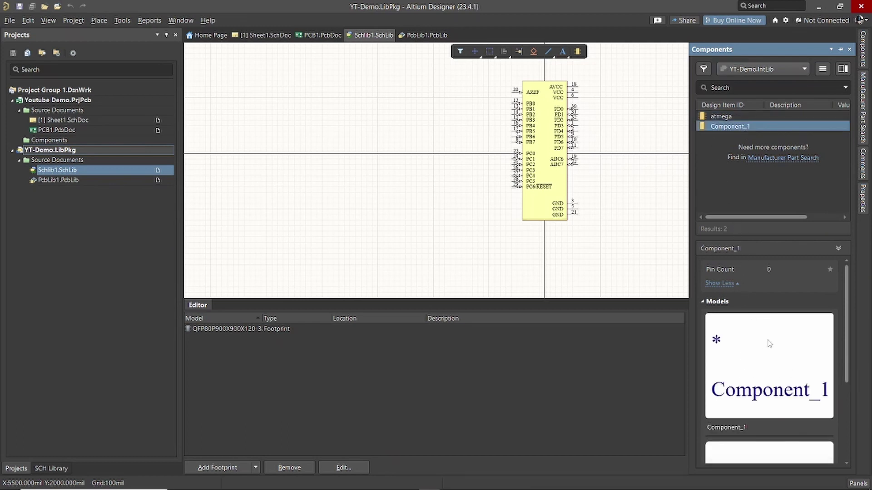
{"action": "left_click", "coordinate": [725, 117]}
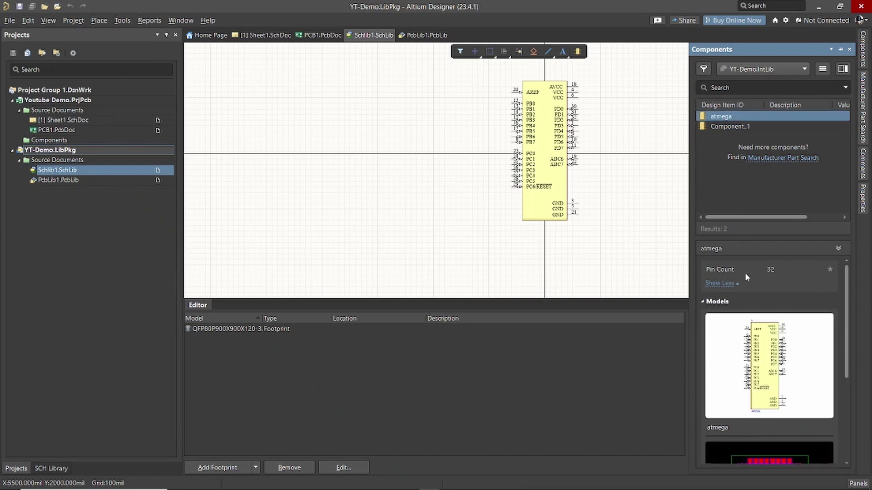
{"action": "scroll", "coordinate": [756, 318], "scroll_direction": "down", "scroll_amount": 5}
{"action": "scroll", "coordinate": [756, 318], "scroll_direction": "up", "scroll_amount": 5}
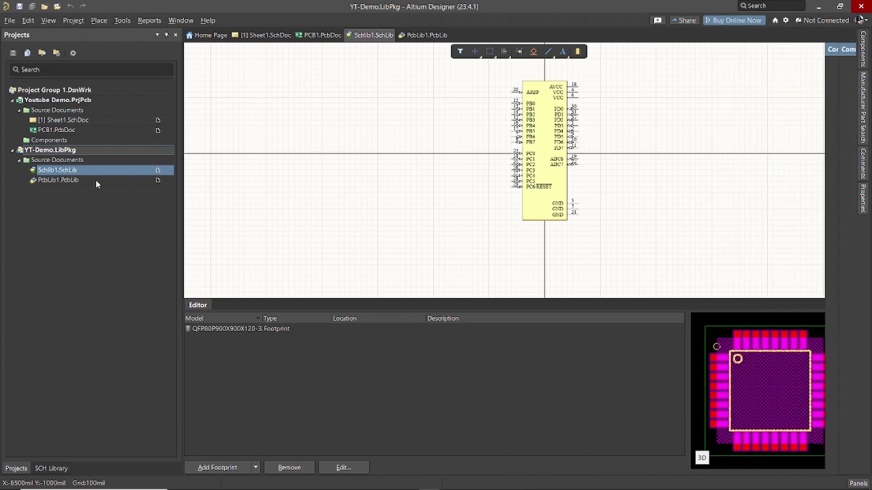
Drag pin PD7 of the atmega symbol to sit beside PD6, then open Sheet1.SchDoc
{"action": "right_click_drag", "start_coordinate": [544, 154], "coordinate": [529, 169]}
{"action": "scroll", "coordinate": [531, 167], "scroll_direction": "up", "scroll_amount": 4, "text": "ctrl"}
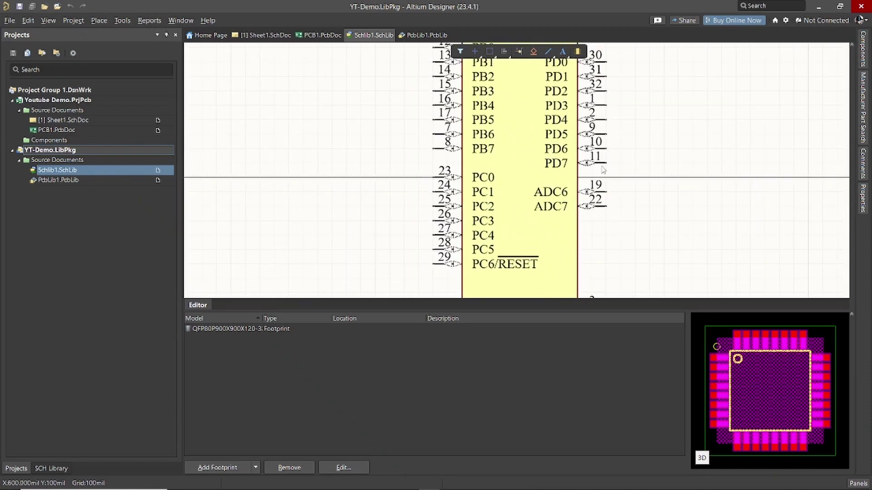
{"action": "mouse_move", "coordinate": [610, 167]}
{"action": "left_mouse_down"}
{"action": "mouse_move", "coordinate": [652, 164]}
{"action": "mouse_move", "coordinate": [613, 177]}
{"action": "mouse_move", "coordinate": [613, 169]}
{"action": "left_mouse_up"}
{"action": "key", "text": "space"}
{"action": "key", "text": "space"}
{"action": "key", "text": "space"}
{"action": "left_click", "coordinate": [96, 283]}
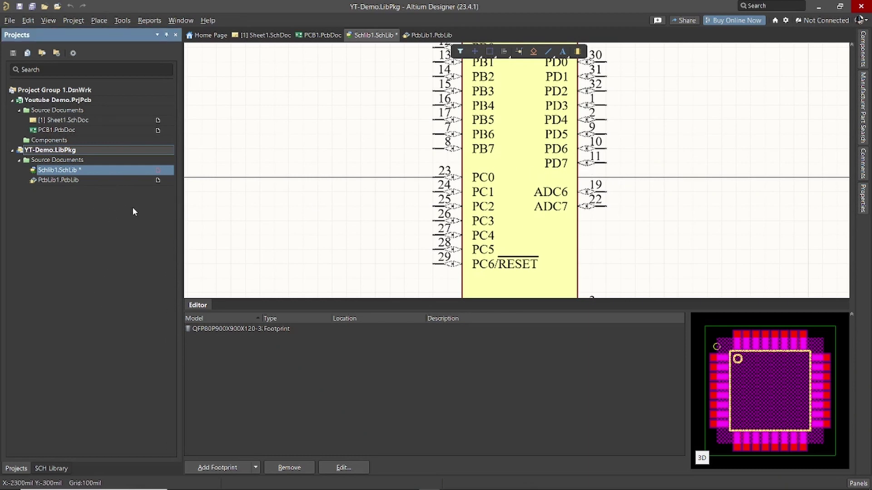
{"action": "left_click_drag", "start_coordinate": [592, 165], "coordinate": [664, 150]}
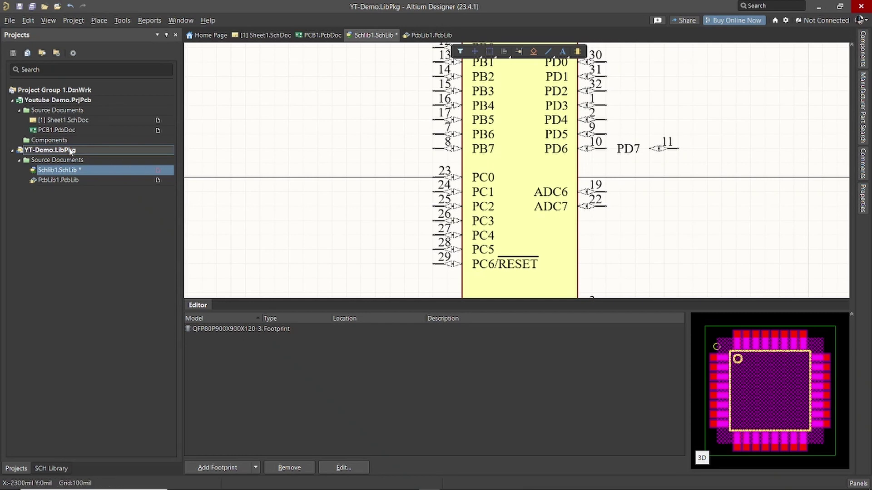
{"action": "double_click", "coordinate": [63, 120]}
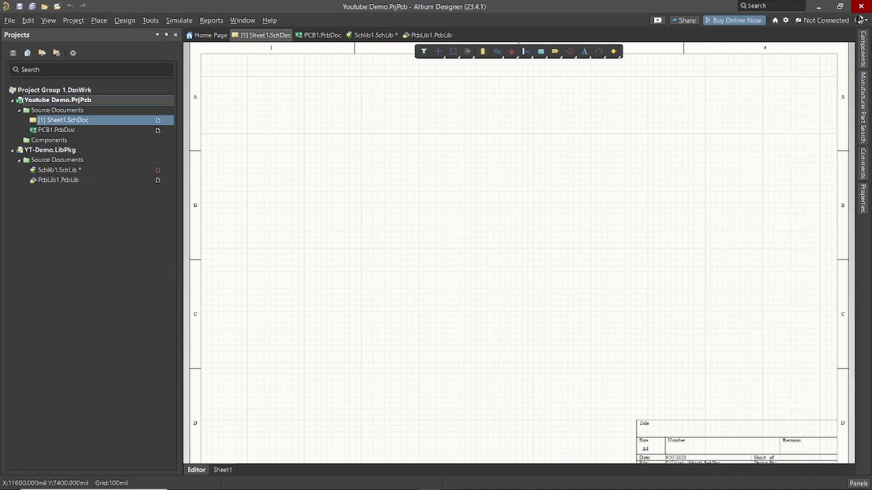
Place one atmega part from YT-Demo.IntLib on Sheet1 and shift it left
{"action": "mouse_move", "coordinate": [865, 53]}
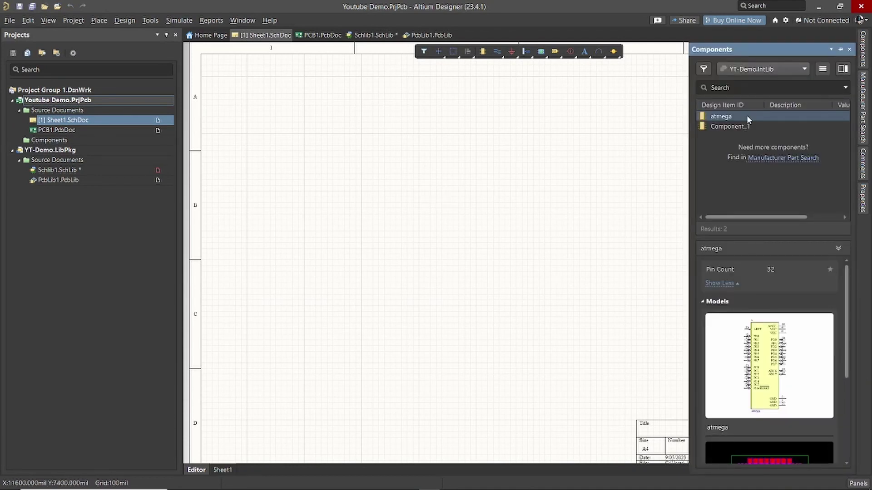
{"action": "left_click", "coordinate": [754, 71]}
{"action": "left_click", "coordinate": [780, 145]}
{"action": "double_click", "coordinate": [721, 116]}
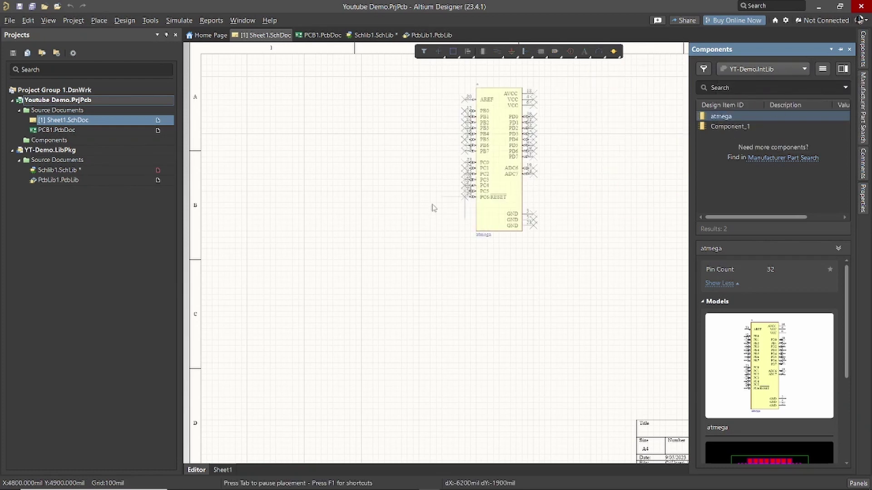
{"action": "left_click", "coordinate": [385, 253]}
{"action": "key", "text": "Escape"}
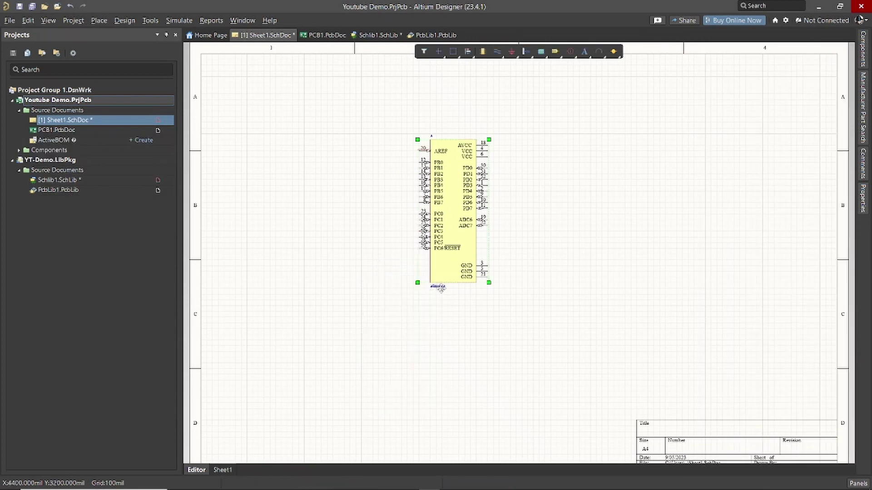
{"action": "scroll", "coordinate": [483, 225], "scroll_direction": "up", "scroll_amount": 5, "text": "ctrl"}
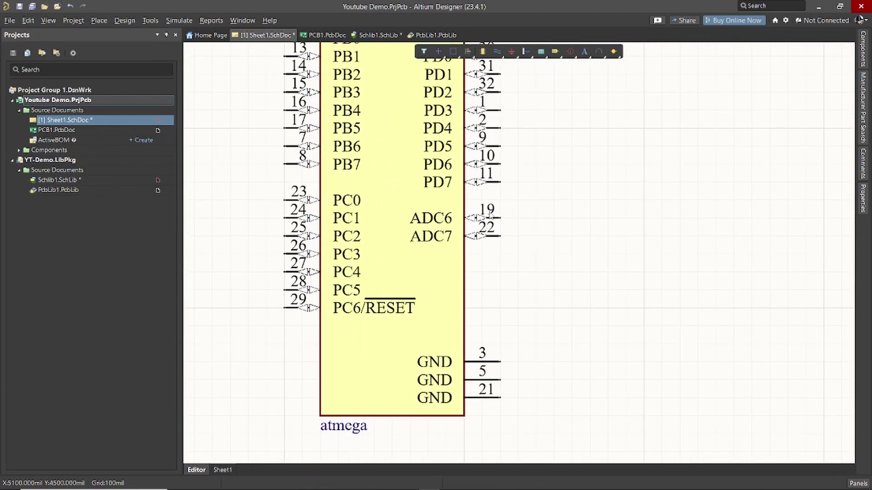
{"action": "right_click_drag", "start_coordinate": [536, 213], "coordinate": [581, 286]}
{"action": "scroll", "coordinate": [578, 283], "scroll_direction": "down", "scroll_amount": 2, "text": "ctrl"}
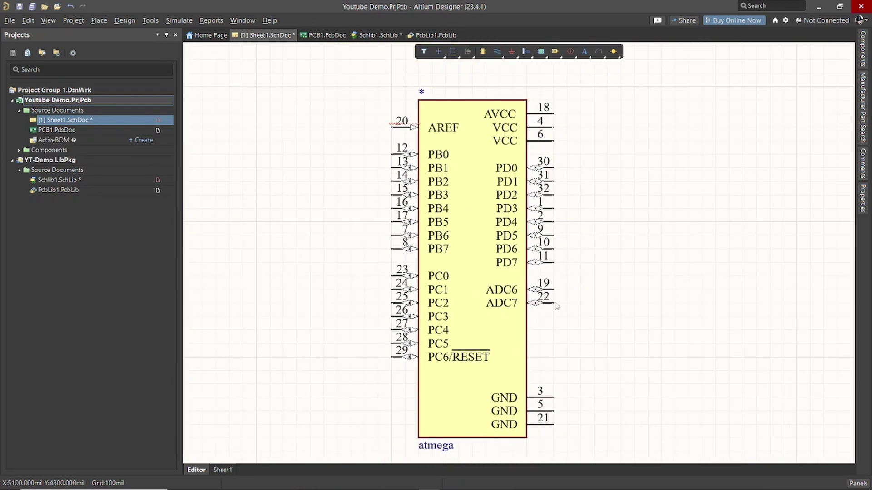
{"action": "left_click_drag", "start_coordinate": [547, 254], "coordinate": [466, 255]}
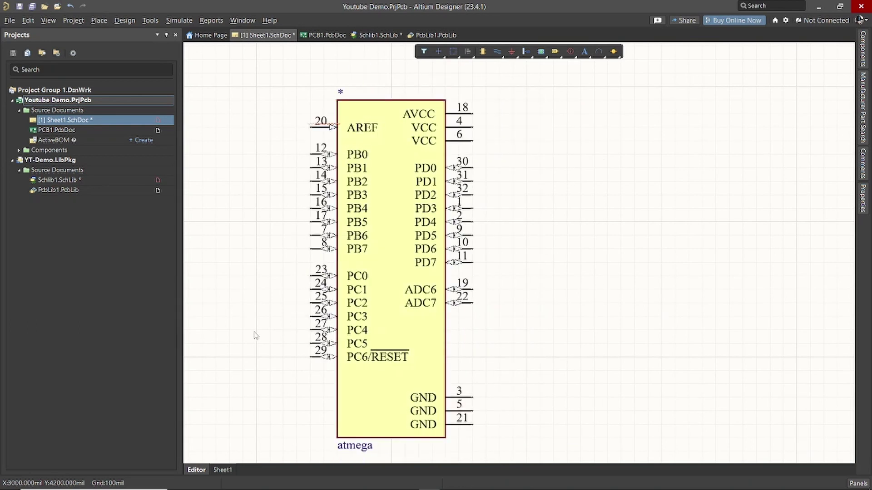
Save all documents, then drag a second atmega part onto Sheet1 beside the first
{"action": "left_click", "coordinate": [51, 258]}
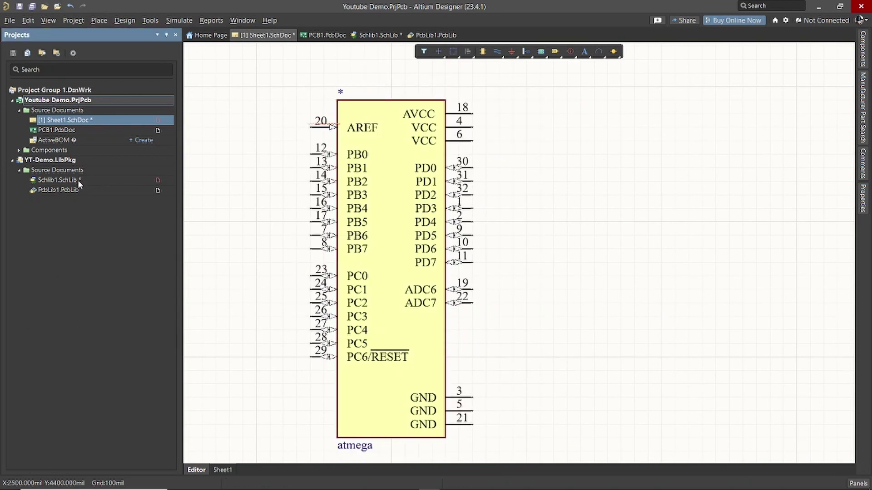
{"action": "left_click", "coordinate": [32, 6]}
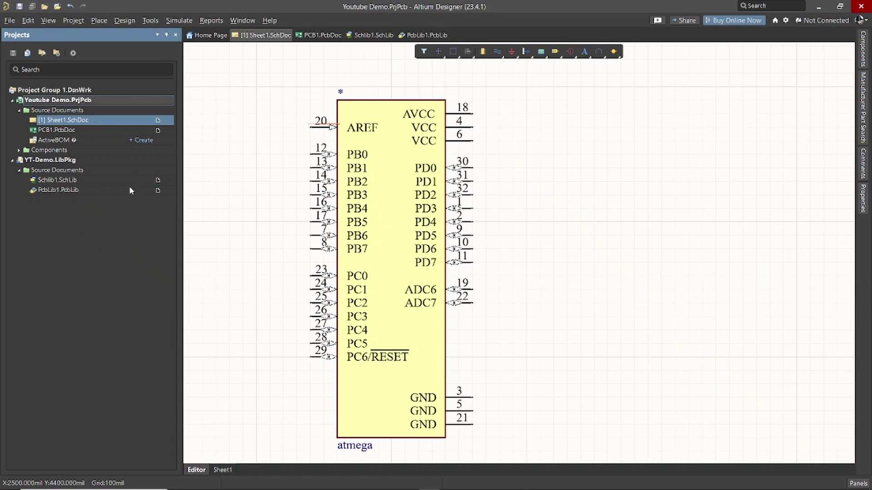
{"action": "left_click", "coordinate": [863, 51]}
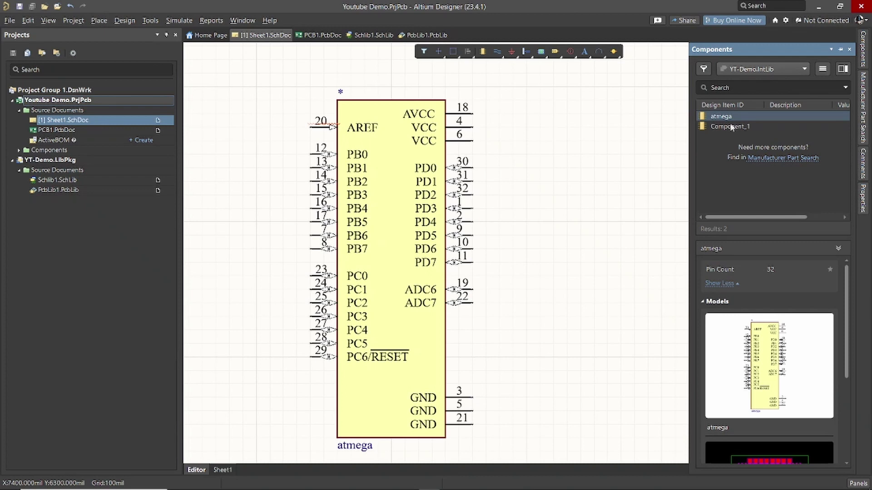
{"action": "left_click_drag", "start_coordinate": [732, 115], "coordinate": [526, 344]}
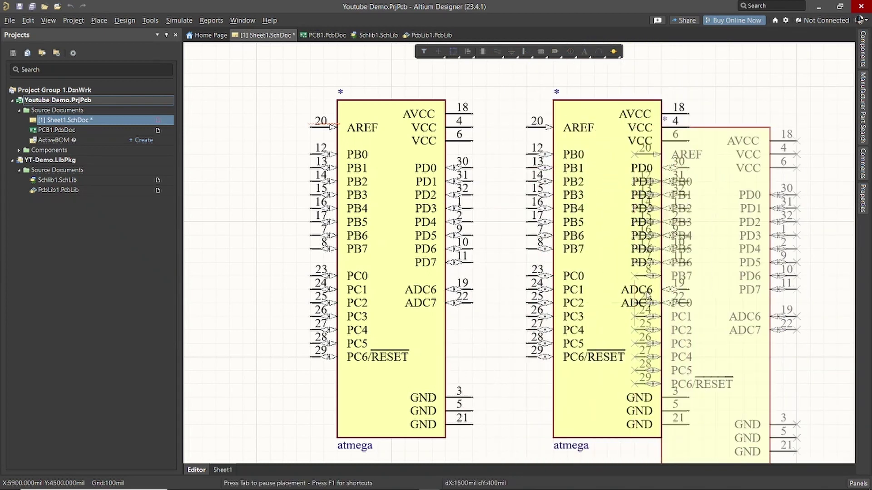
{"action": "key", "text": "Escape"}
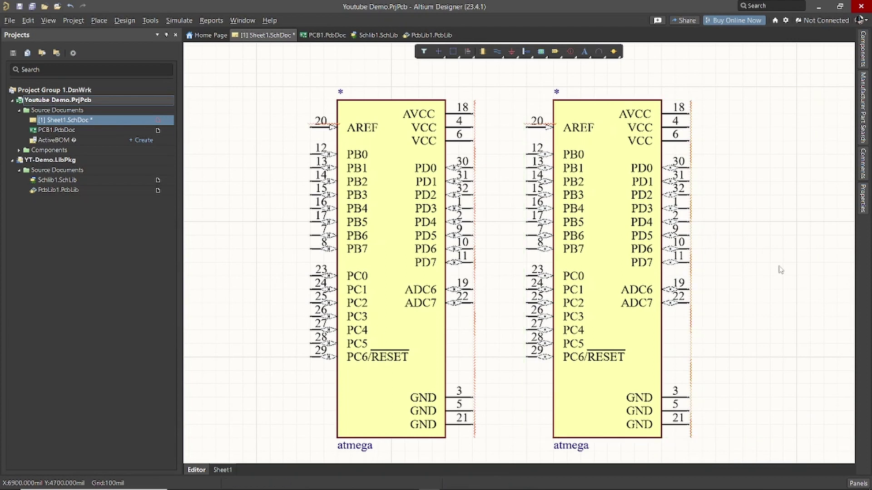
{"action": "right_click_drag", "start_coordinate": [766, 273], "coordinate": [718, 246]}
{"action": "scroll", "coordinate": [716, 247], "scroll_direction": "down", "scroll_amount": 2, "text": "ctrl"}
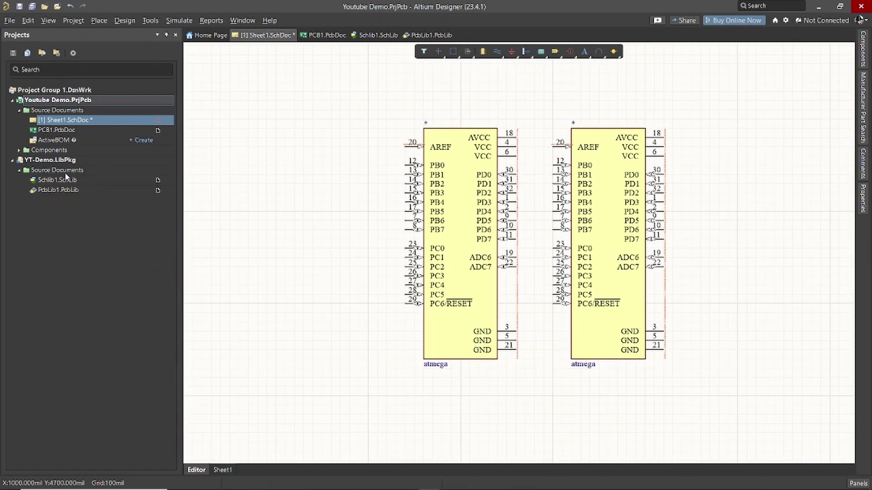
{"action": "left_click", "coordinate": [50, 160]}
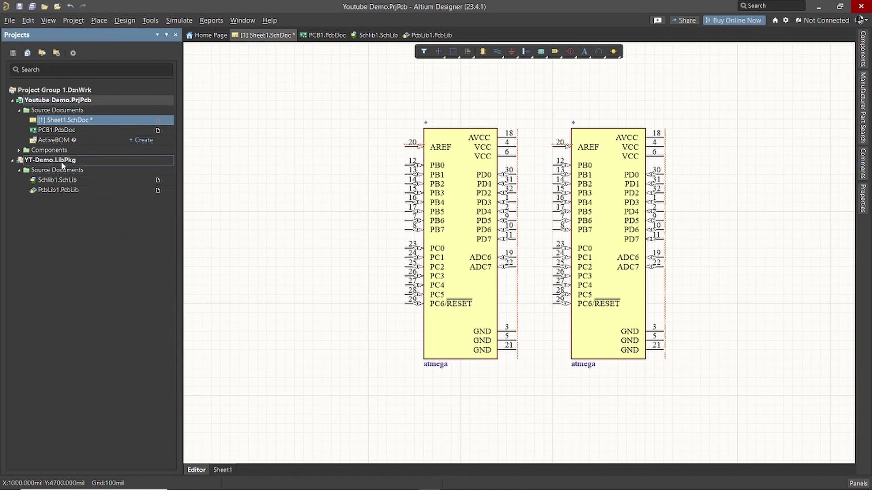
Recompile the YT-Demo integrated library and select YT-Demo.IntLib in the Components panel
{"action": "right_click", "coordinate": [60, 166]}
{"action": "left_click", "coordinate": [69, 169]}
{"action": "left_click", "coordinate": [860, 53]}
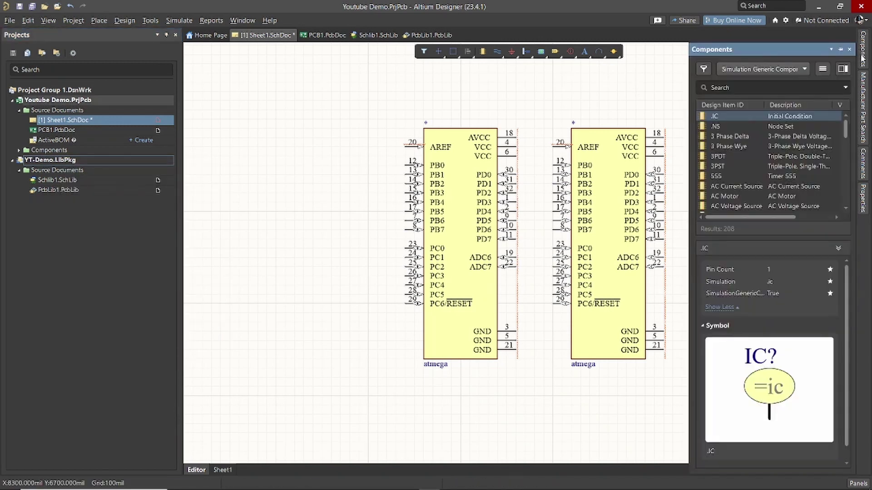
{"action": "left_click", "coordinate": [802, 70]}
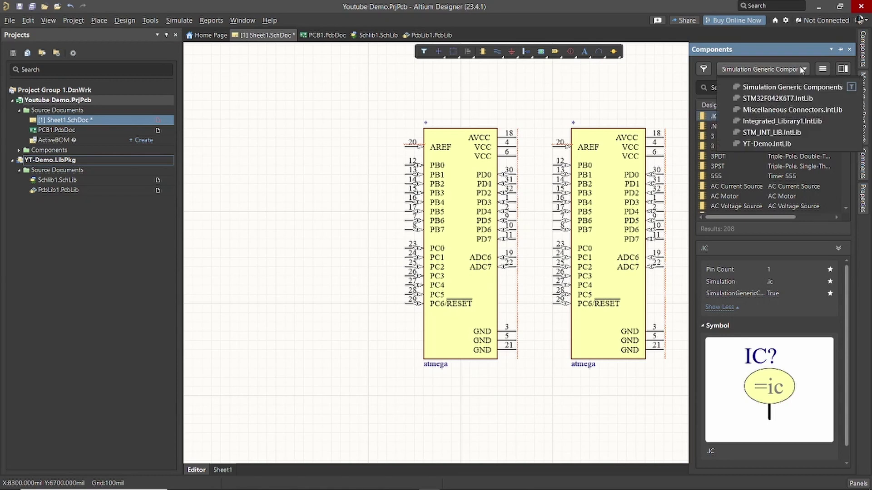
{"action": "left_click", "coordinate": [784, 143]}
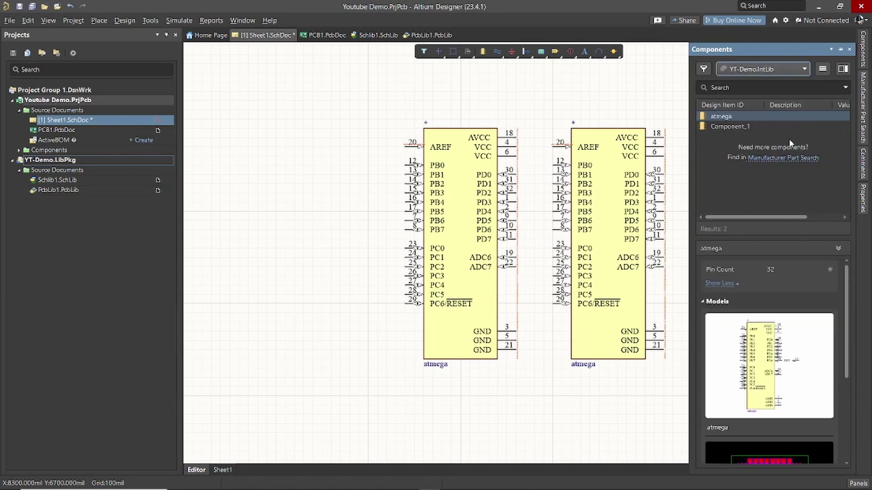
Place the updated atmega, with PD7 beside PD6, to the left of the other two parts
{"action": "double_click", "coordinate": [736, 119]}
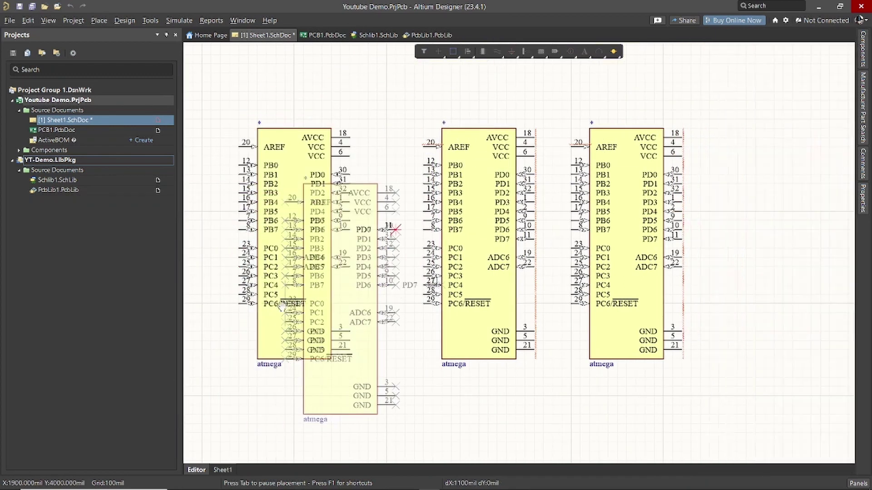
{"action": "key", "text": "Escape"}
{"action": "left_click", "coordinate": [326, 264]}
{"action": "scroll", "coordinate": [386, 255], "scroll_direction": "up", "scroll_amount": 2, "text": "ctrl"}
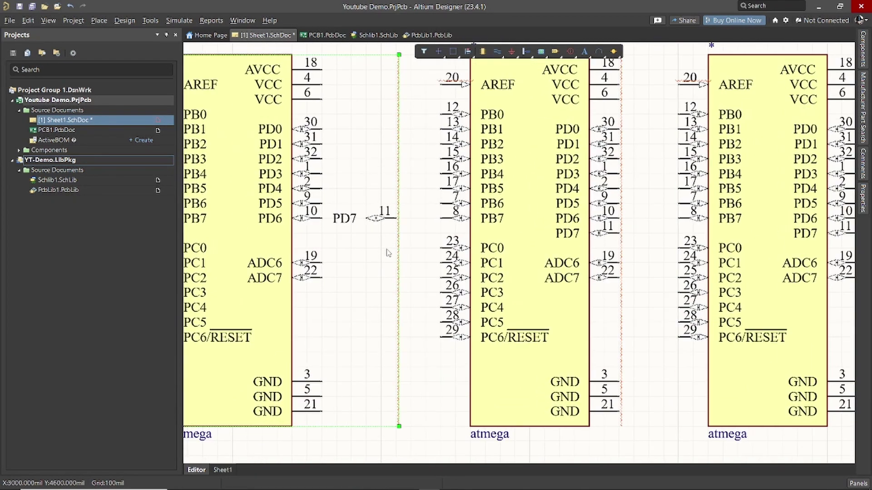
{"action": "key", "text": "Delete"}
{"action": "key", "text": "ctrl+z"}
{"action": "key", "text": "ctrl+z"}
{"action": "scroll", "coordinate": [390, 279], "scroll_direction": "down", "scroll_amount": 1, "text": "ctrl"}
{"action": "scroll", "coordinate": [391, 285], "scroll_direction": "down", "scroll_amount": 1, "text": "ctrl"}
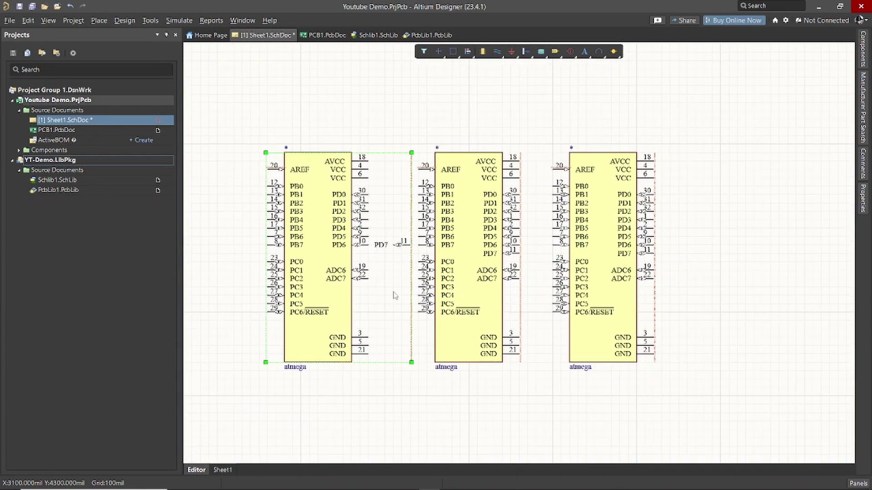
{"action": "right_click_drag", "start_coordinate": [561, 396], "coordinate": [634, 386]}
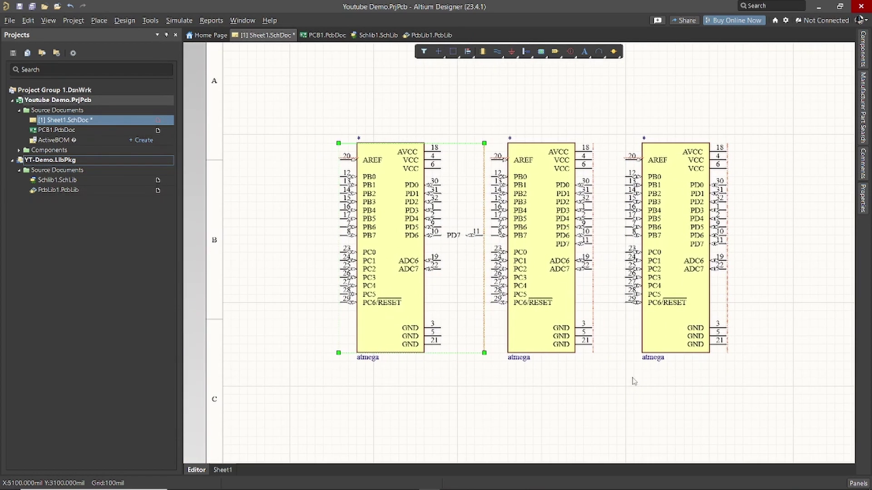